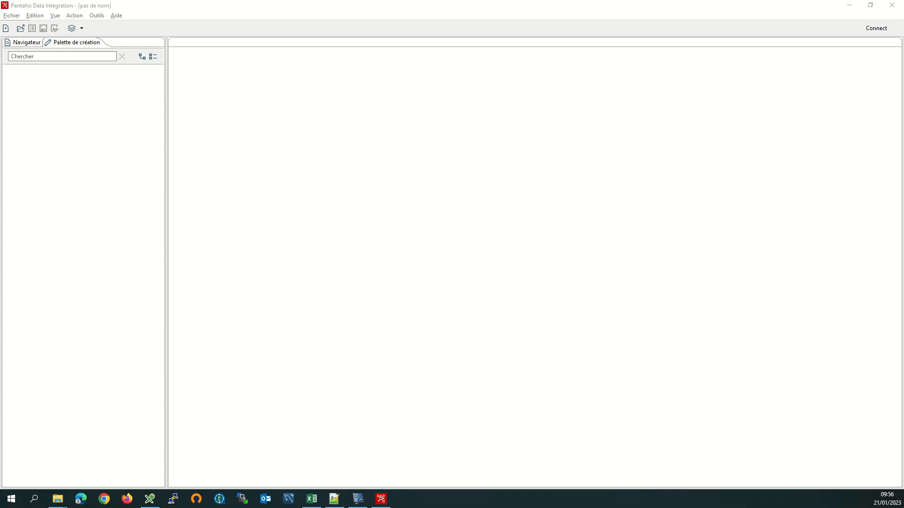
- In File Explorer, browse to the data-integration folder inside pdi-ce-9.3.0.0-428 and look through its files
click(57, 499)
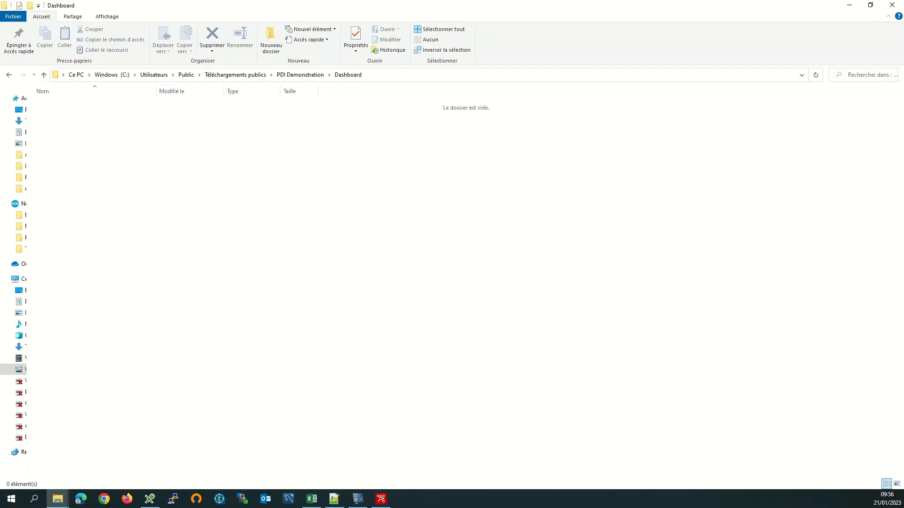
click(186, 75)
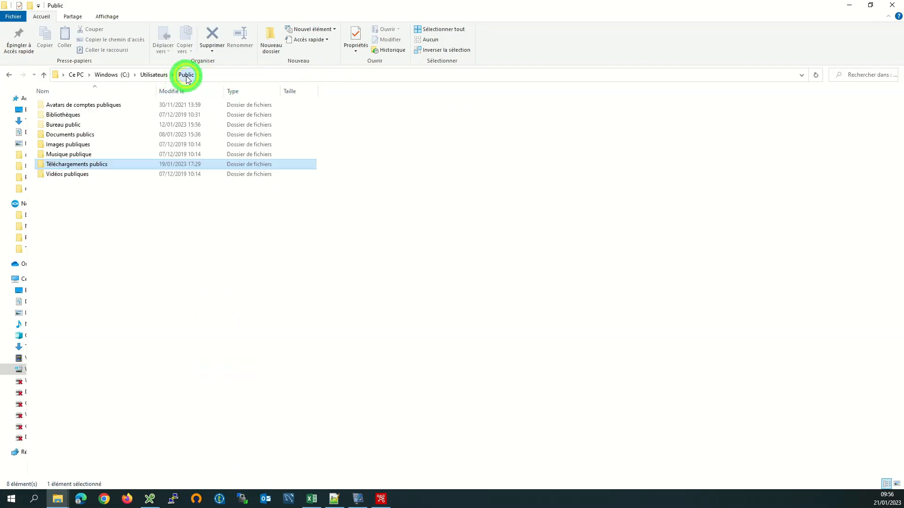
double_click(84, 102)
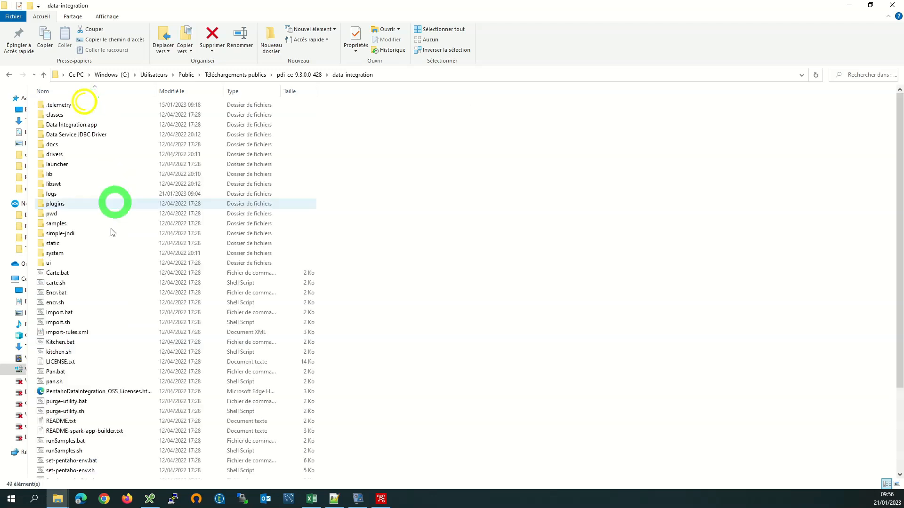
scroll(108, 261, down, 3)
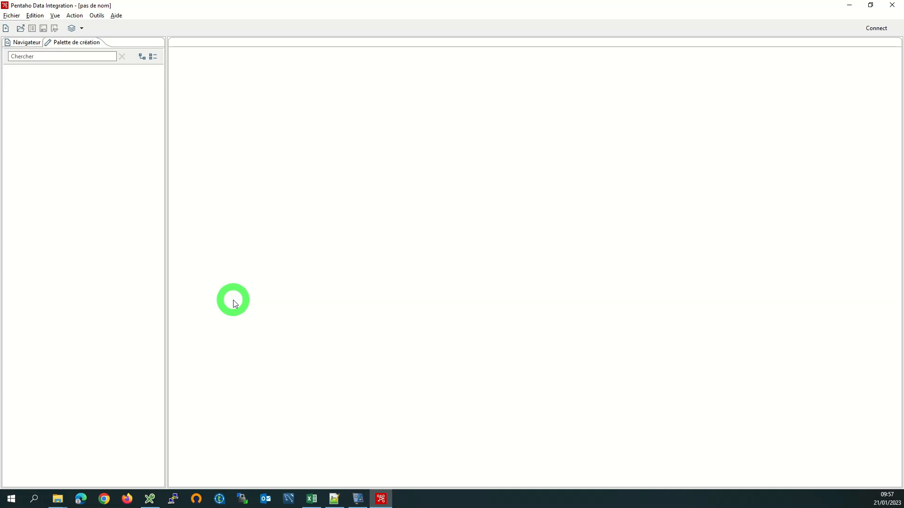
- Back in Pentaho Data Integration, create a new transformation and look over the steps available under Extraction
click(11, 16)
mouse_move(44, 26)
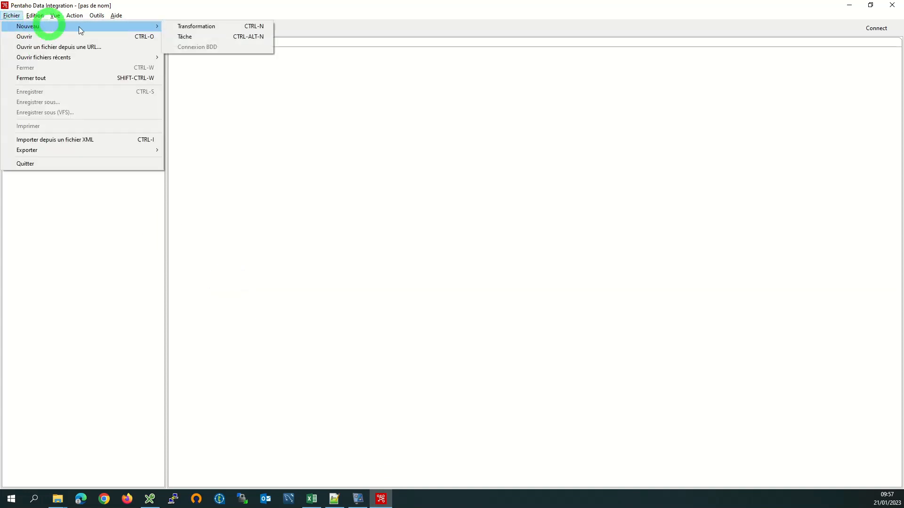
click(191, 27)
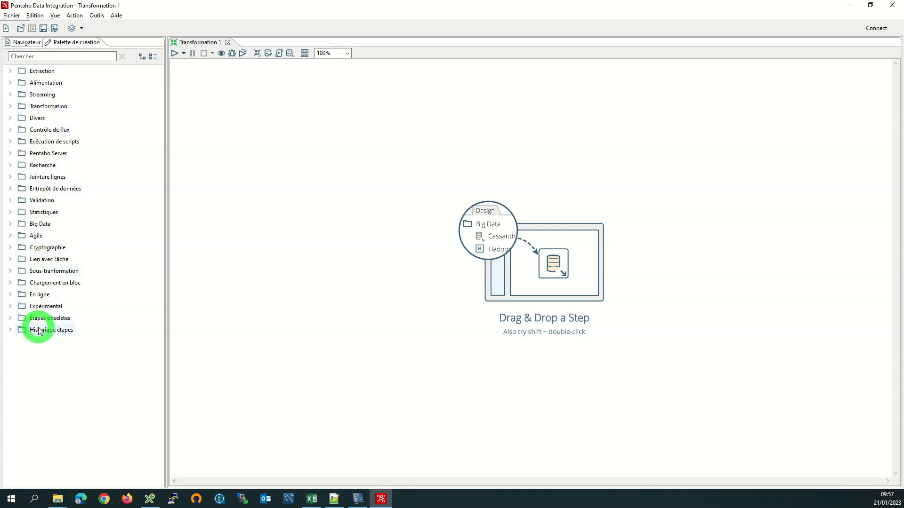
click(11, 72)
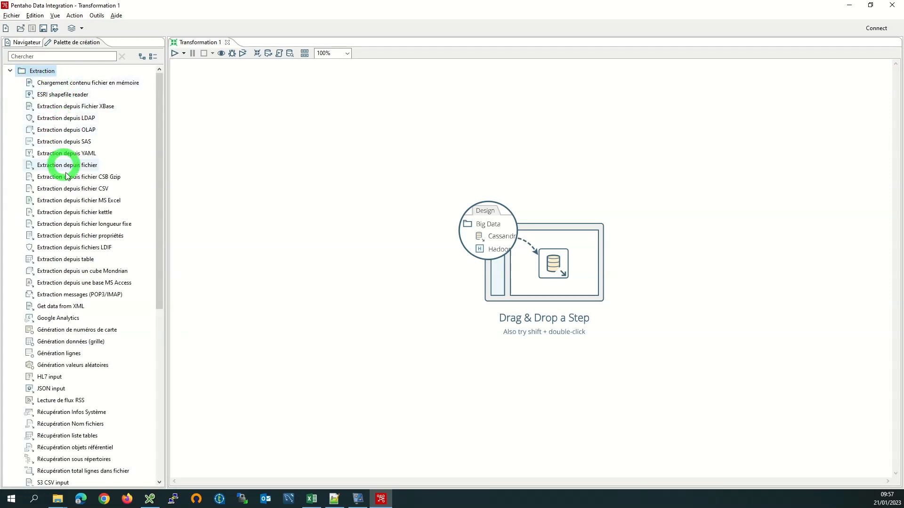
click(11, 72)
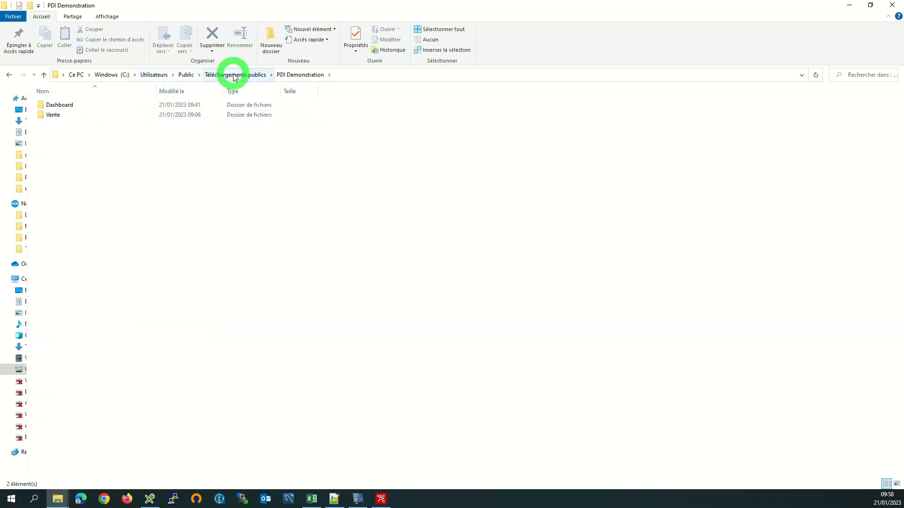
- Locate ventes.csv in the Vente folder of PDI Demonstration, and examine the empty Produit, Région and Date cells in Excel
double_click(54, 115)
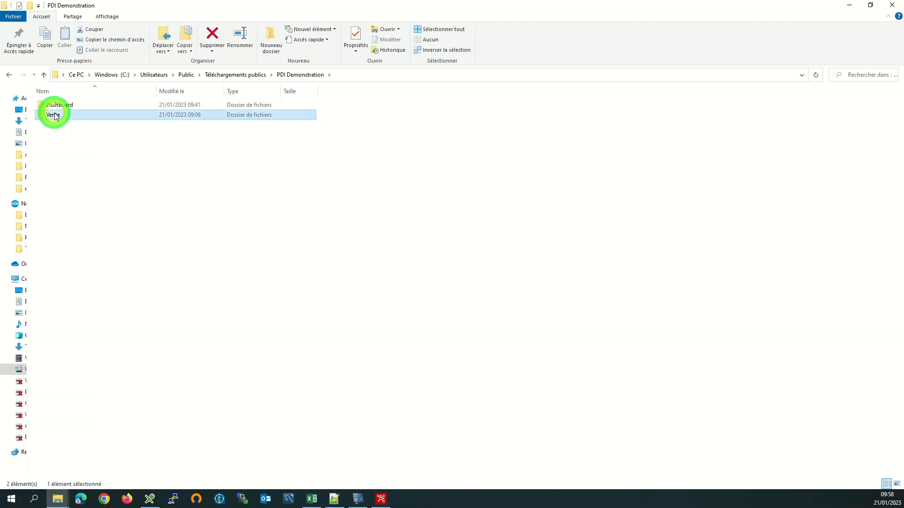
click(49, 104)
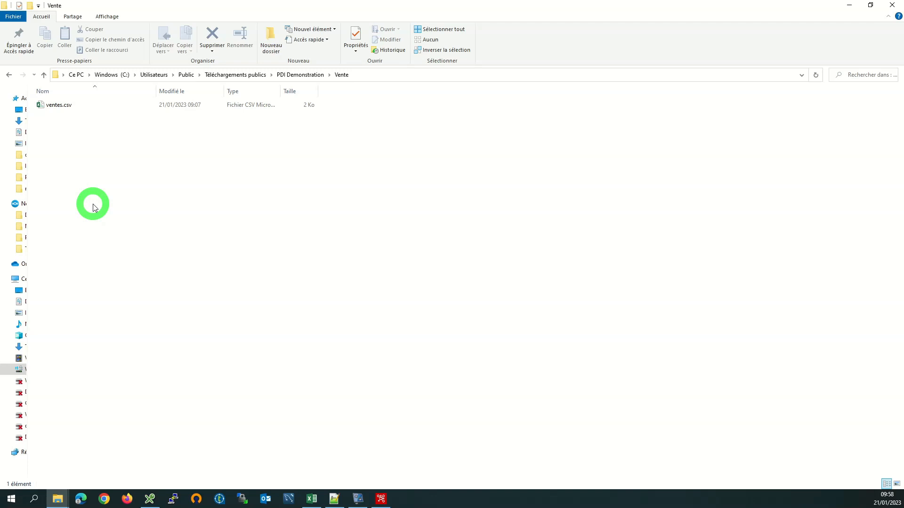
click(309, 500)
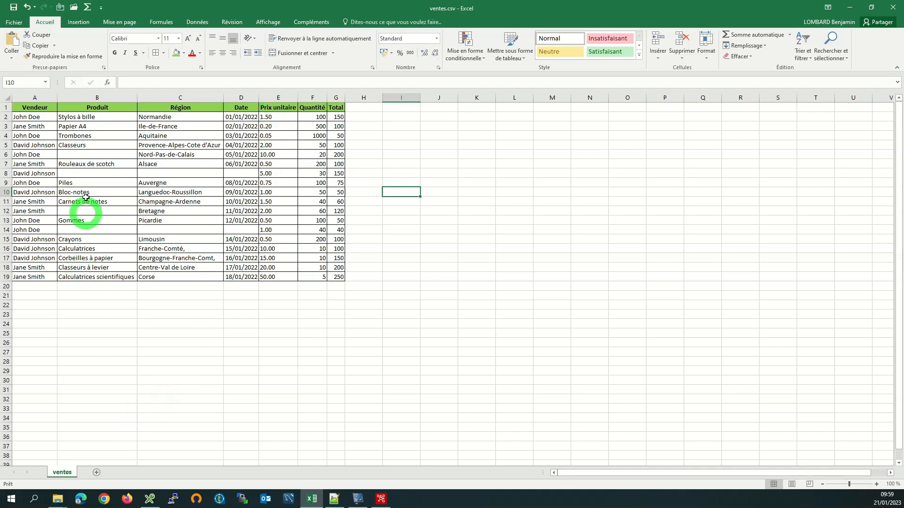
click(72, 155)
click(83, 174)
click(158, 173)
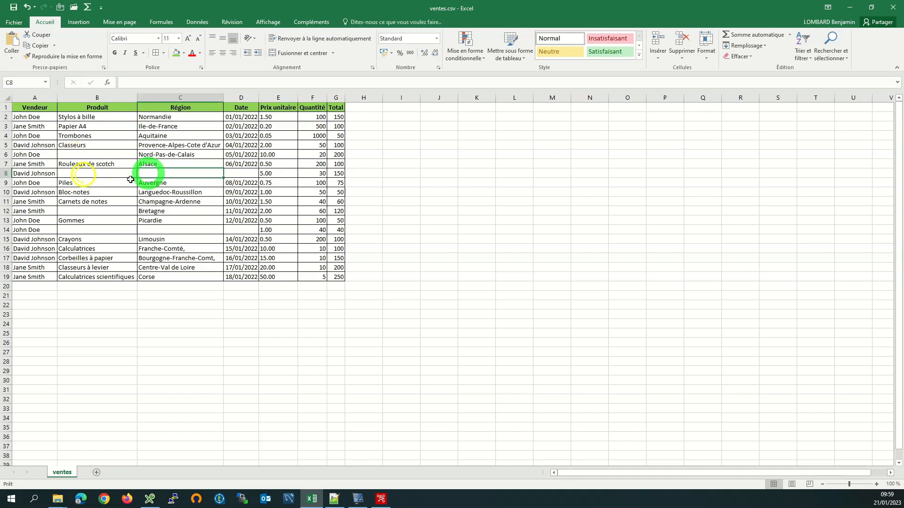
click(80, 210)
drag(88, 228, 236, 229)
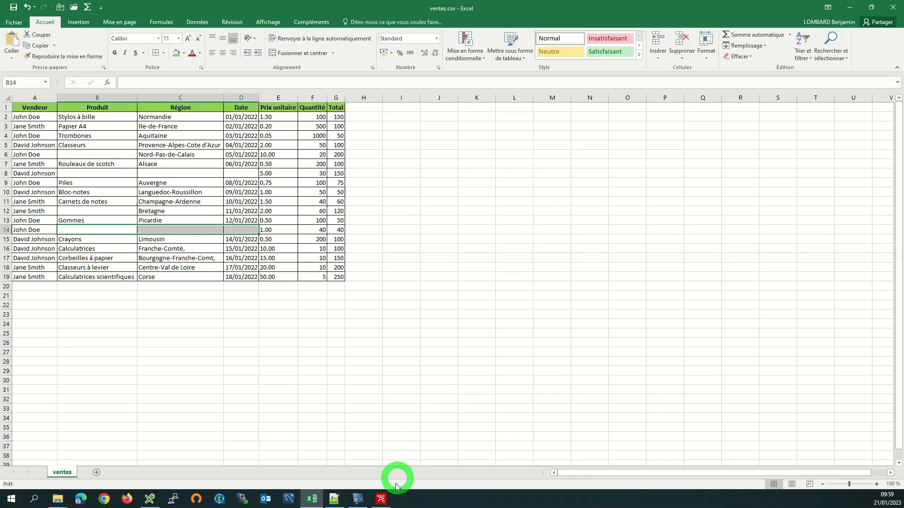
- In Pentaho Data Integration, add an "Extraction depuis fichier CSV" step to the transformation canvas
click(382, 498)
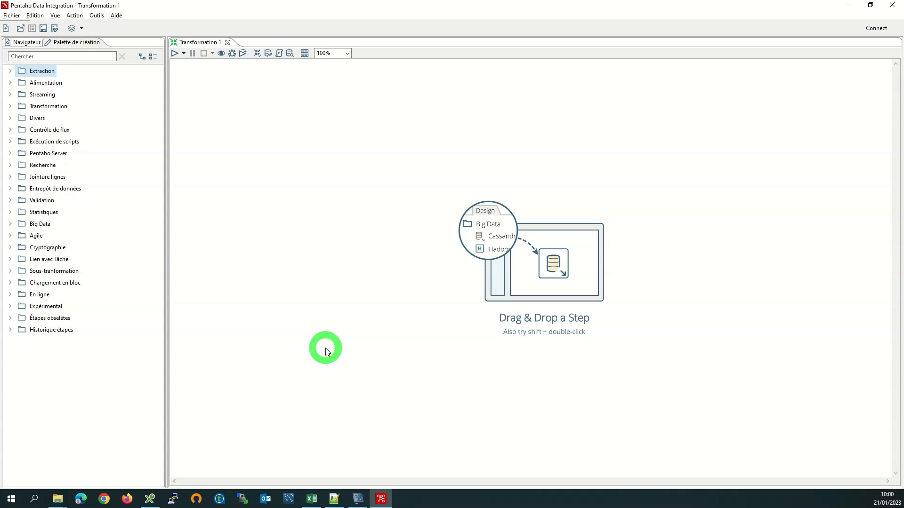
double_click(25, 70)
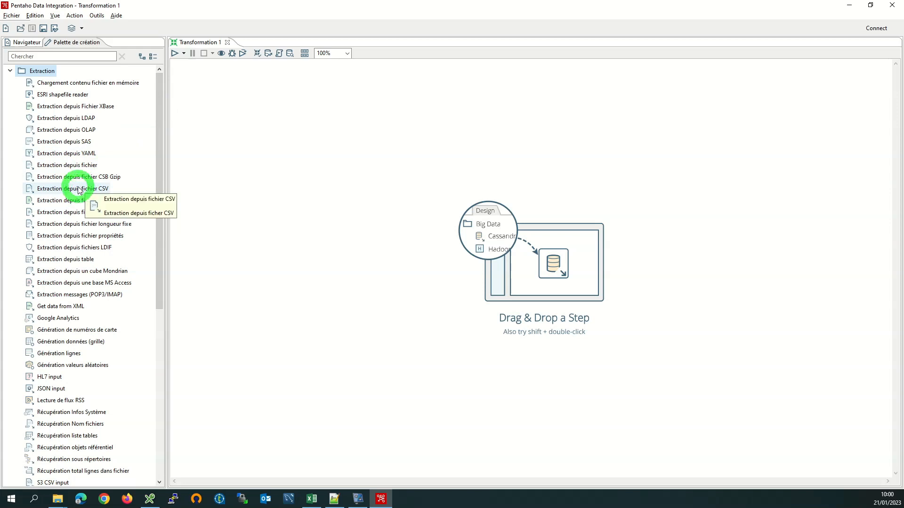
drag(51, 193, 252, 191)
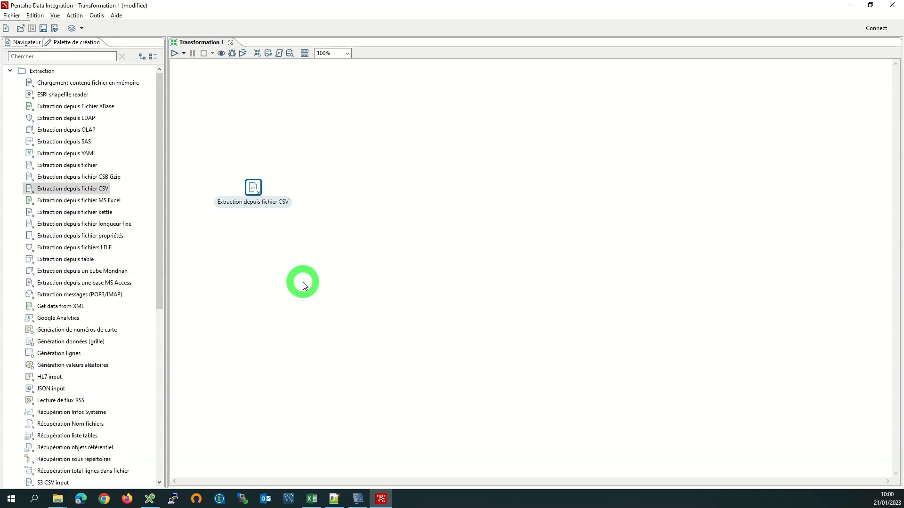
- Set the CSV extraction step's source file to C:\Users\Public\Downloads\PDI Demonstration\Vente\ventes.csv
double_click(253, 187)
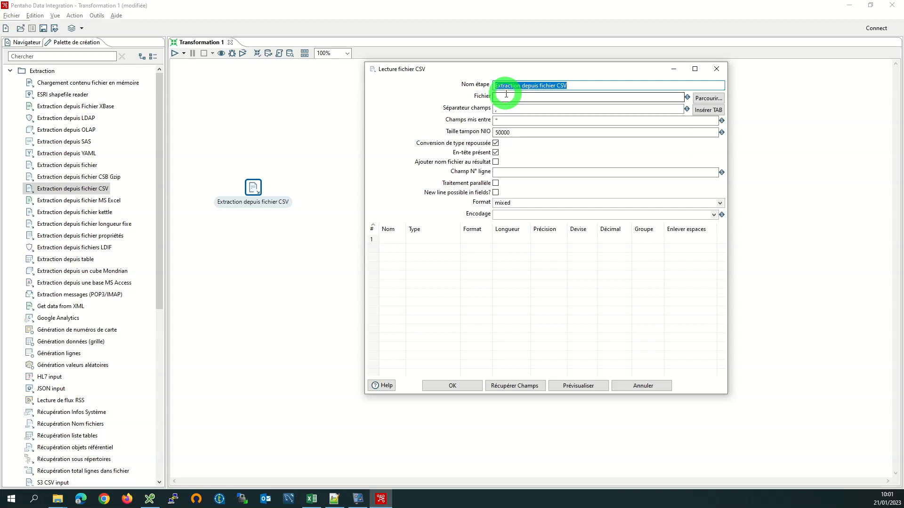
key(alt+Tab)
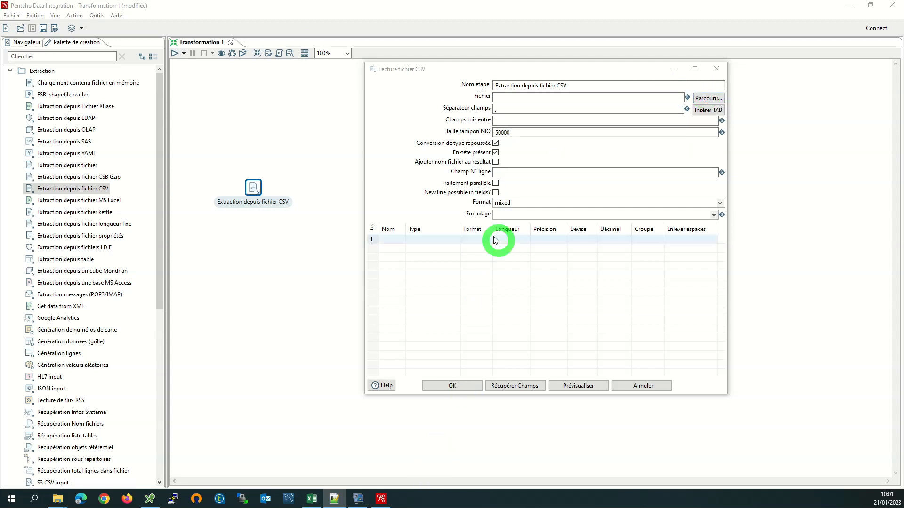
click(521, 96)
text(C:\Users\Public\Downloads\PDI Demonstration\Vente\)
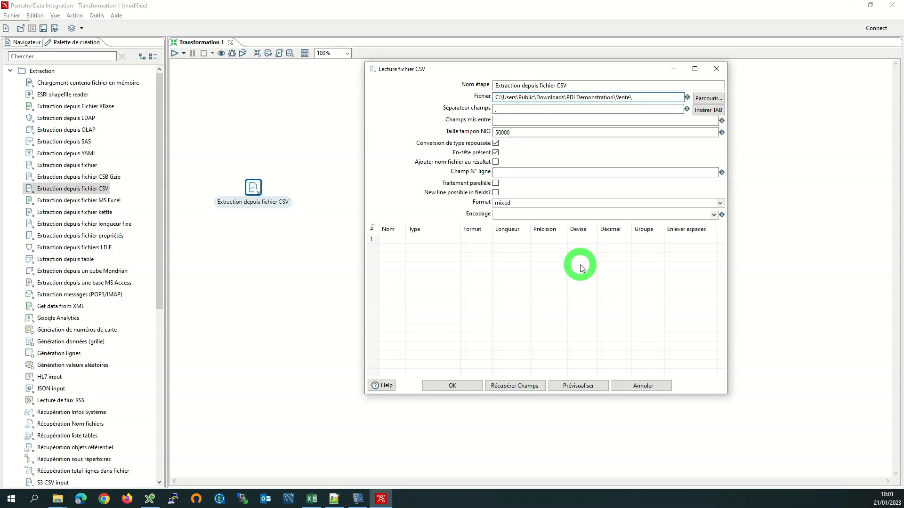
text(ventes.csv)
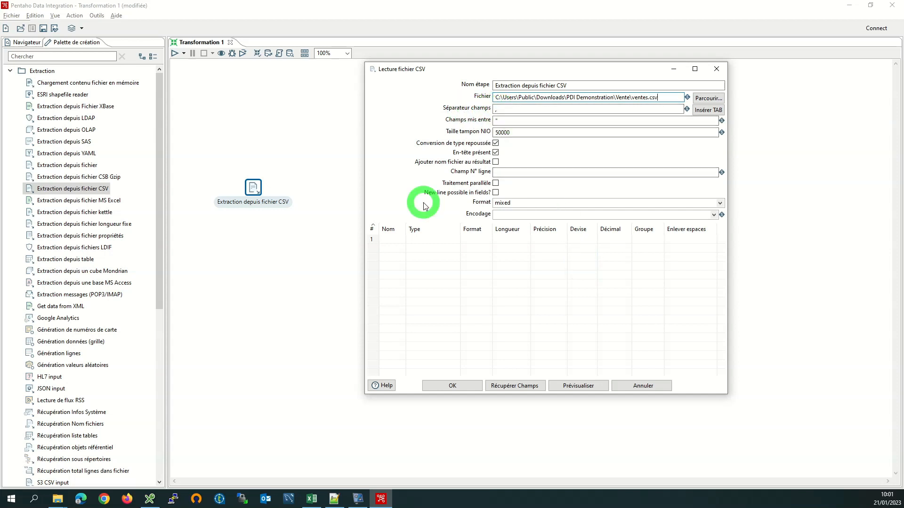
- Retrieve the fields from the CSV file and set the Prix unitaire format to #.##, accepting the step's settings
click(516, 387)
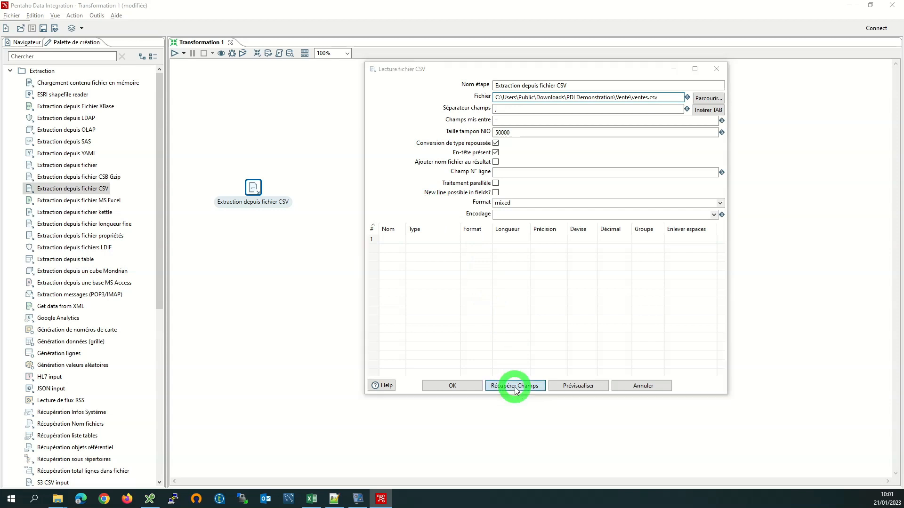
click(569, 260)
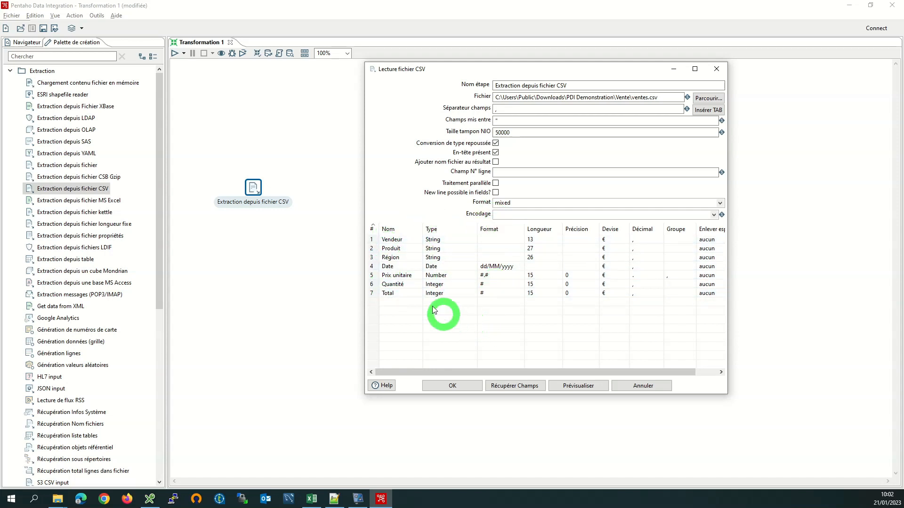
click(492, 277)
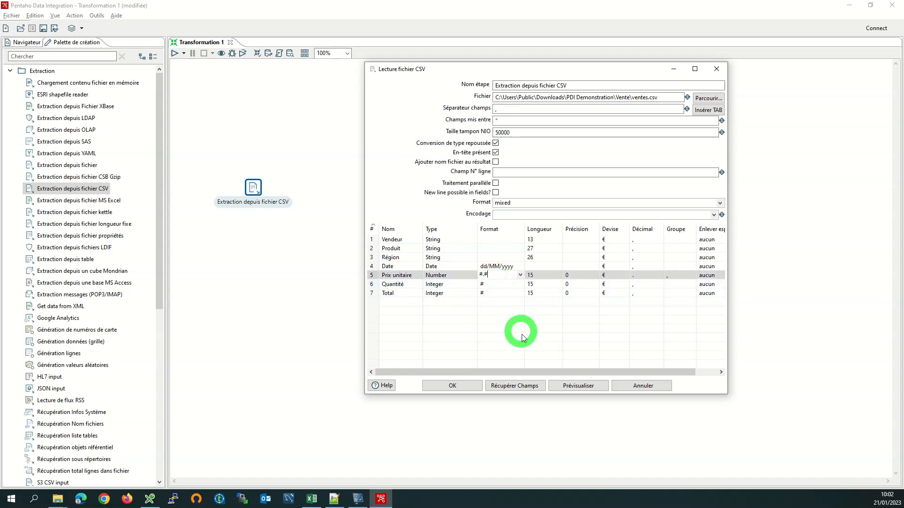
text(#)
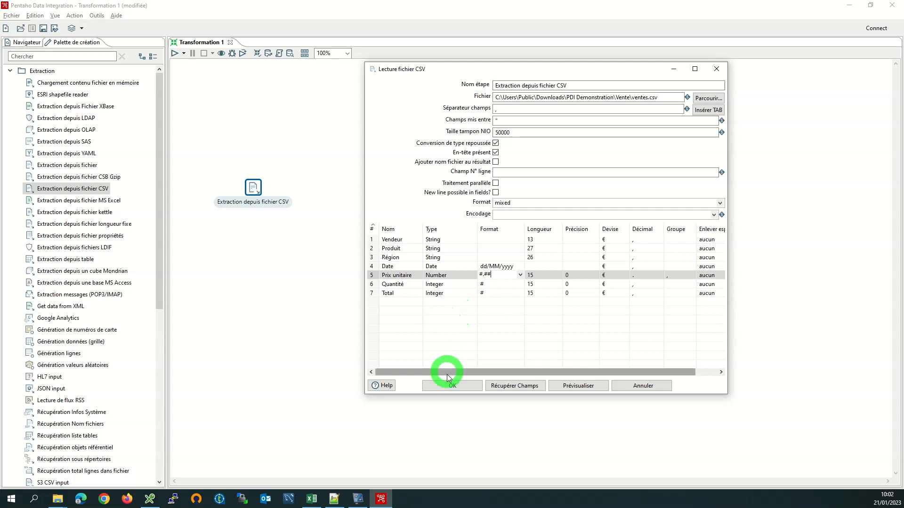
click(440, 385)
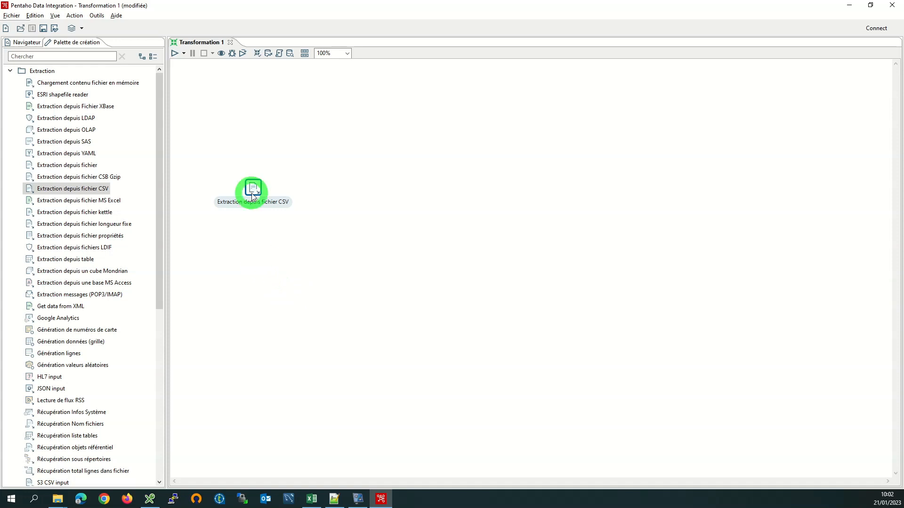
- Preview the rows read by the CSV extraction step, enlarging the preview to check all of them before closing it
mouse_move(252, 194)
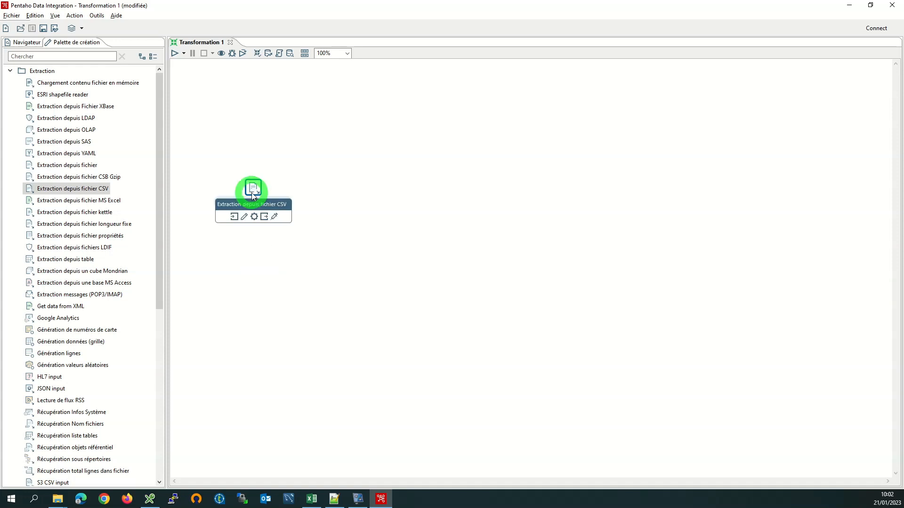
right_click(252, 193)
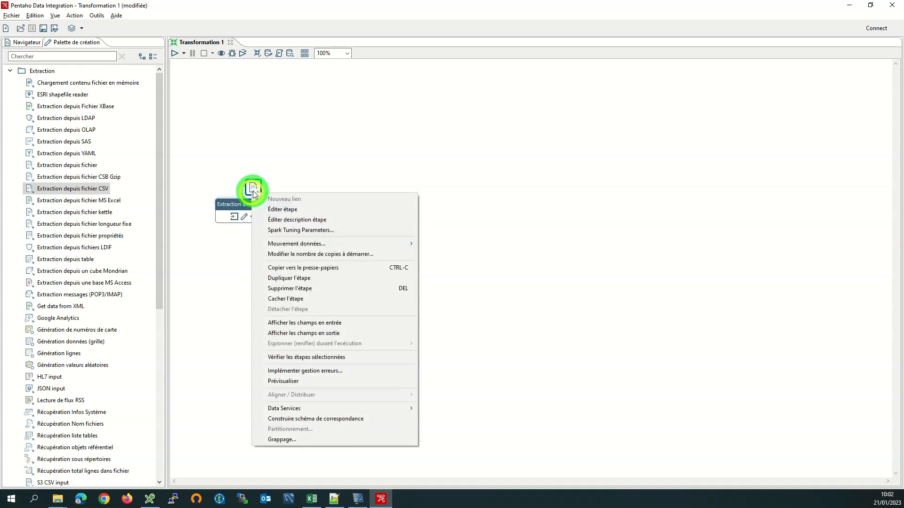
click(282, 382)
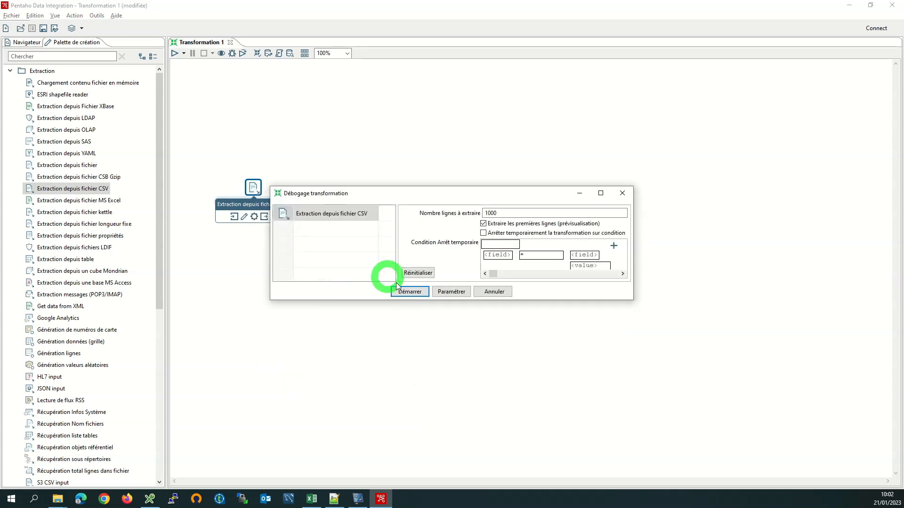
click(408, 291)
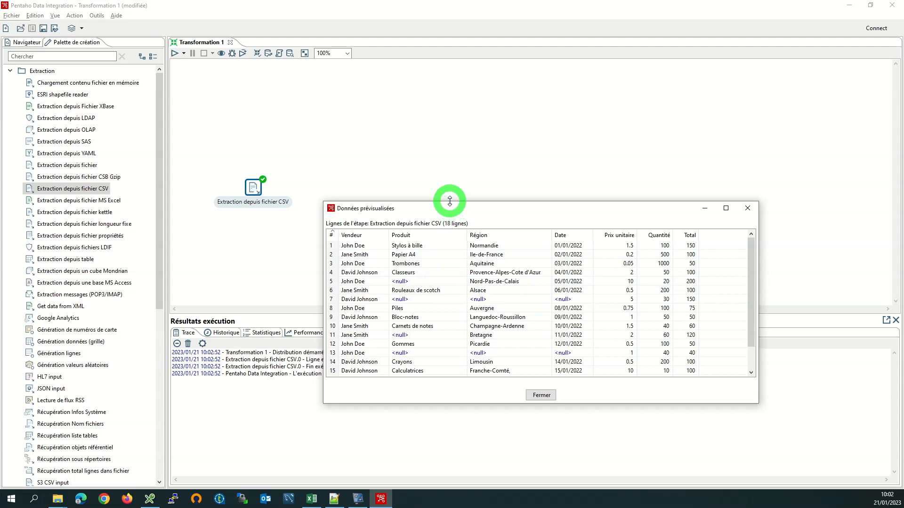
drag(447, 201, 428, 99)
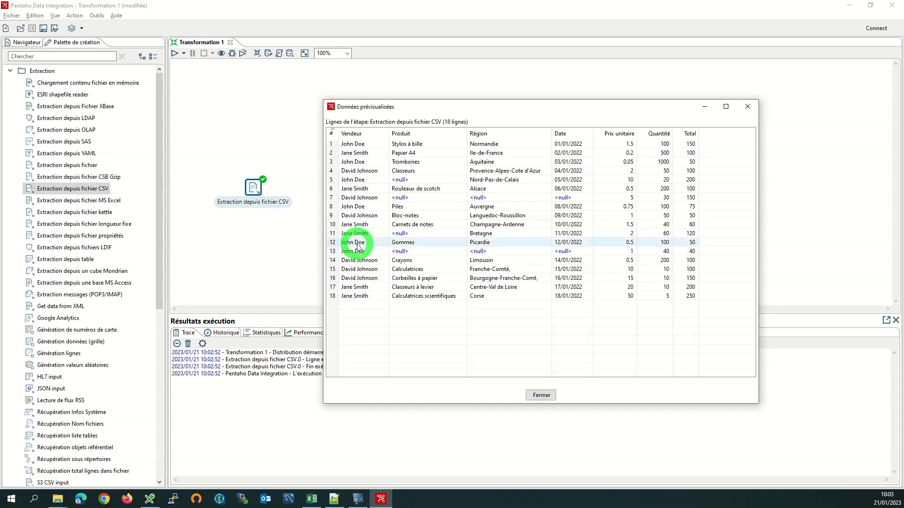
click(542, 397)
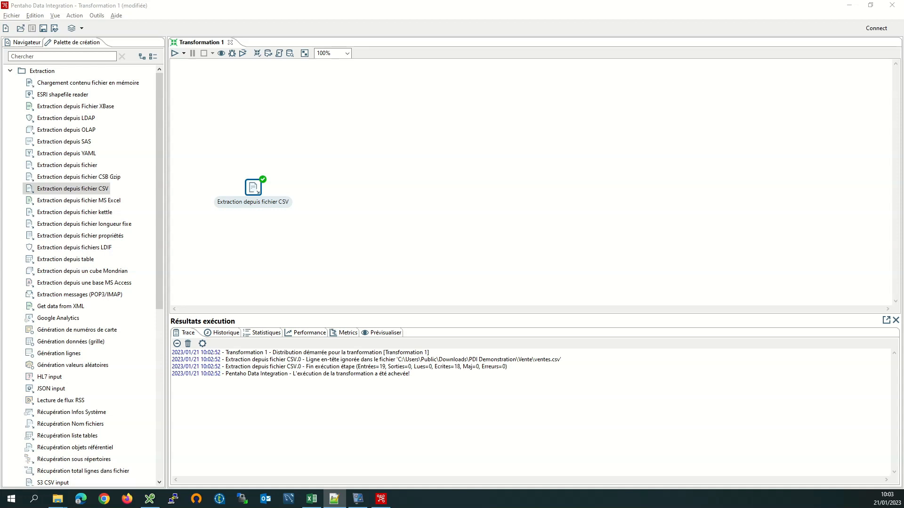
- Add a "Filtrage lignes" step from Contrôle de flux and align it horizontally beside the CSV extraction step
click(8, 73)
click(8, 72)
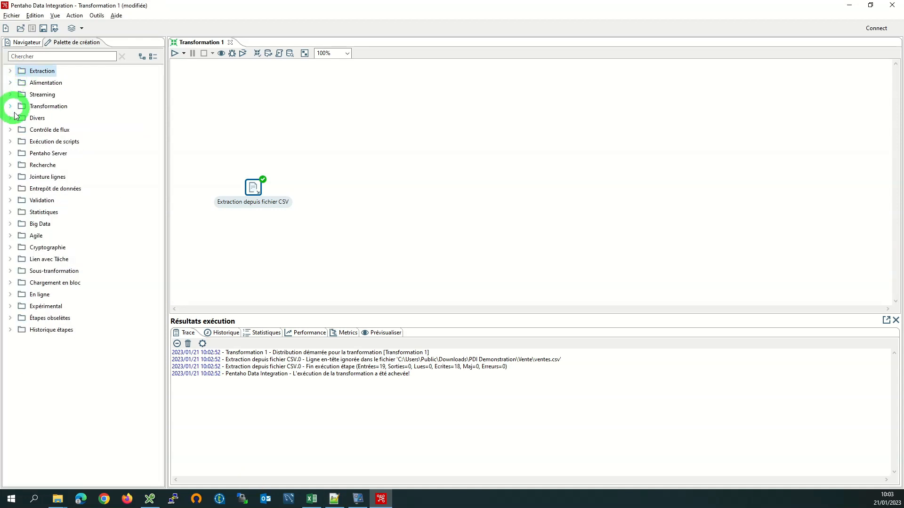
click(12, 131)
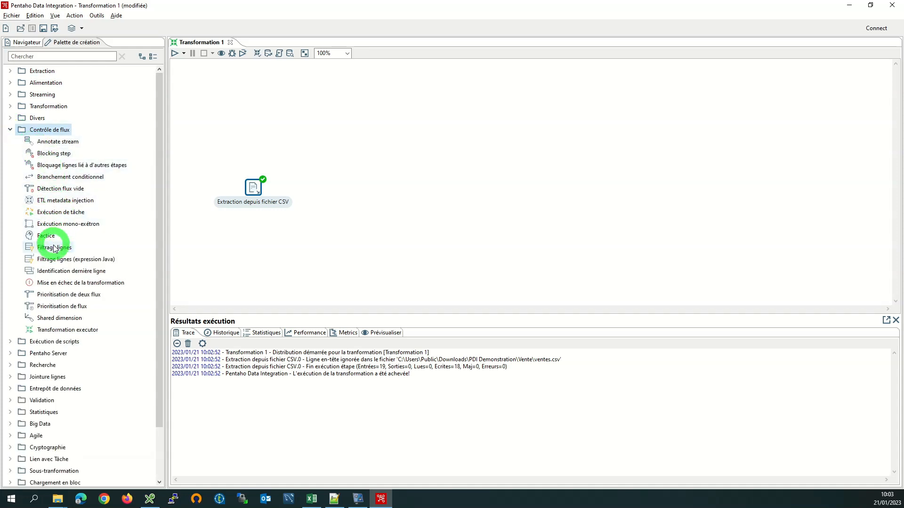
drag(45, 248, 351, 195)
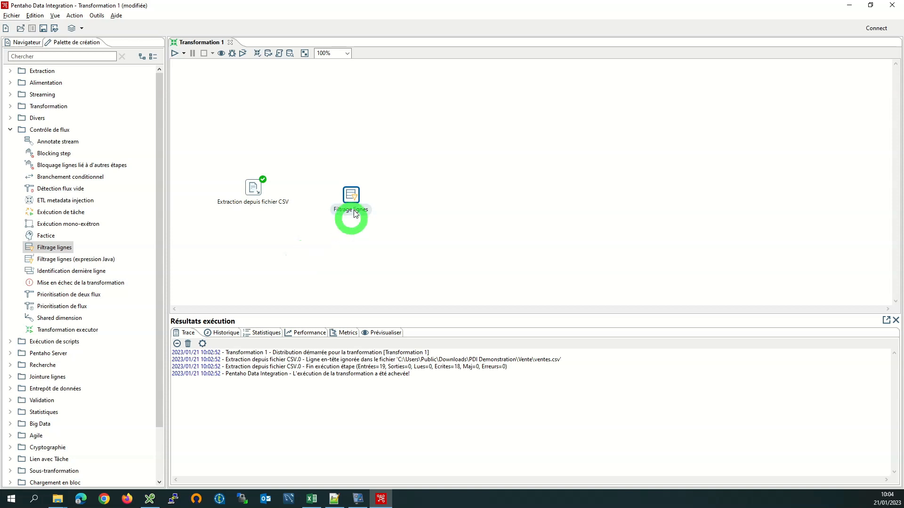
drag(351, 199, 350, 193)
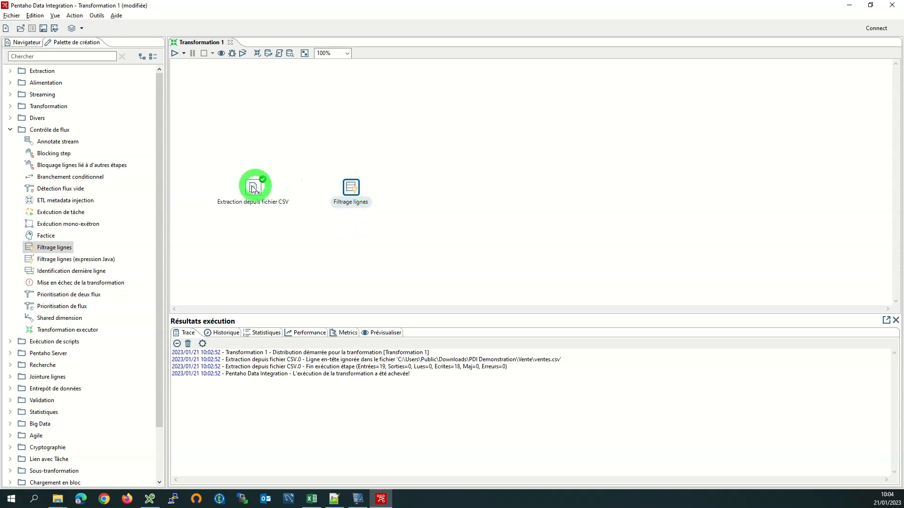
- Link the CSV extraction step to Filtrage lignes through its main output and look over the filter's settings
mouse_move(253, 189)
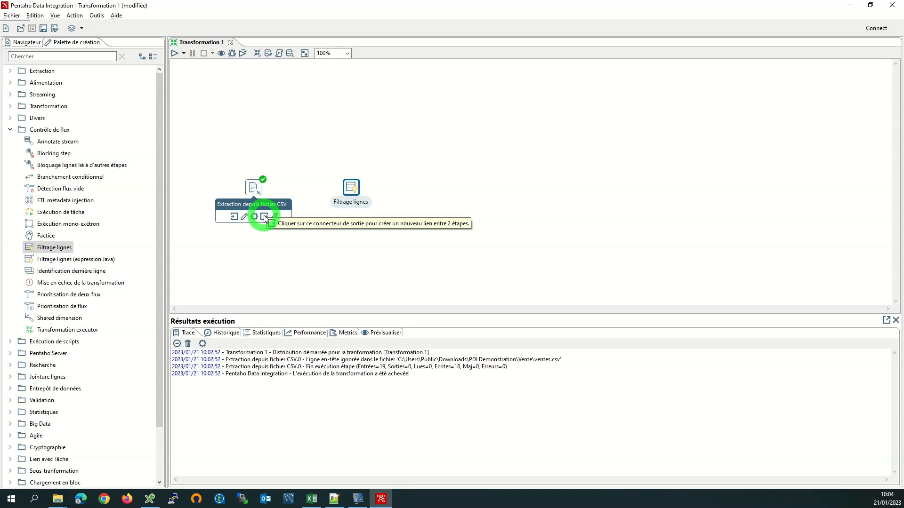
drag(264, 217, 350, 190)
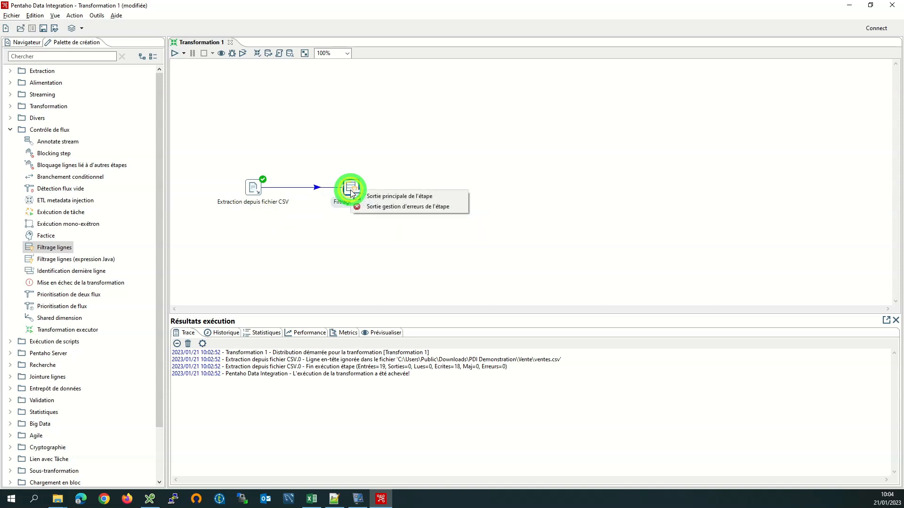
click(425, 195)
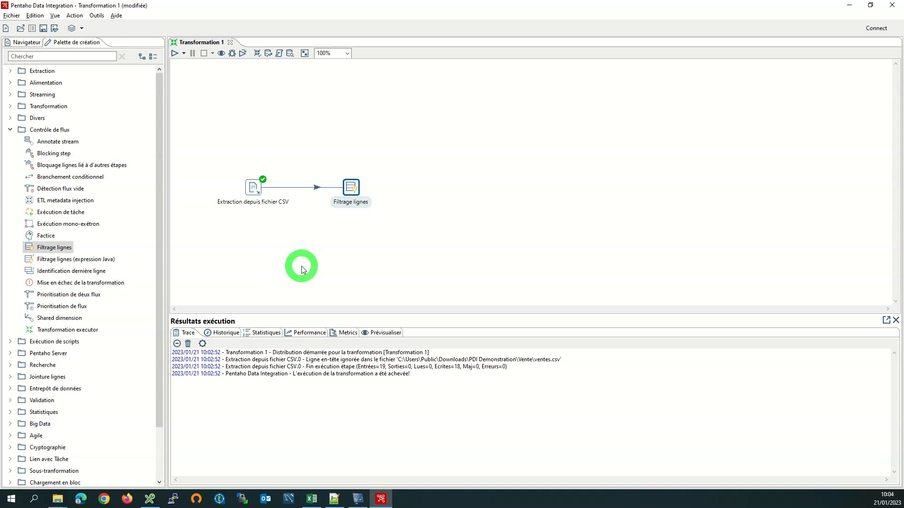
double_click(350, 187)
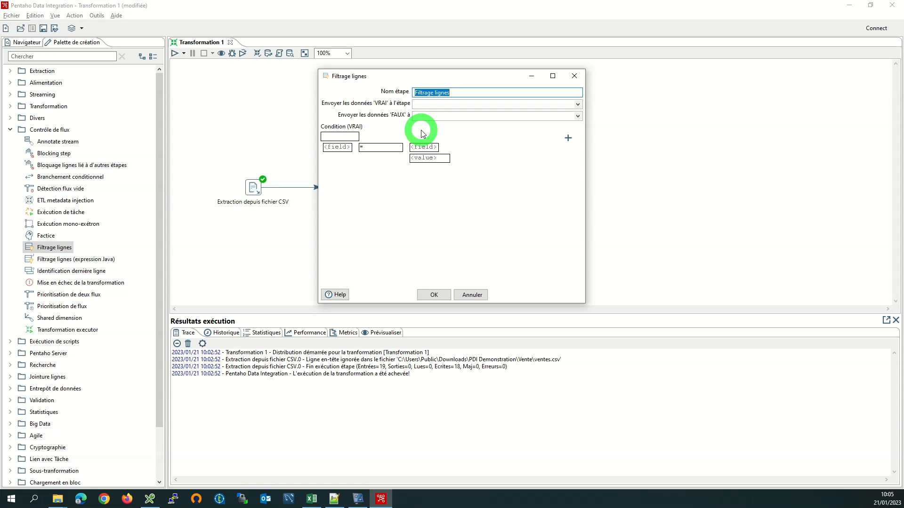
click(434, 294)
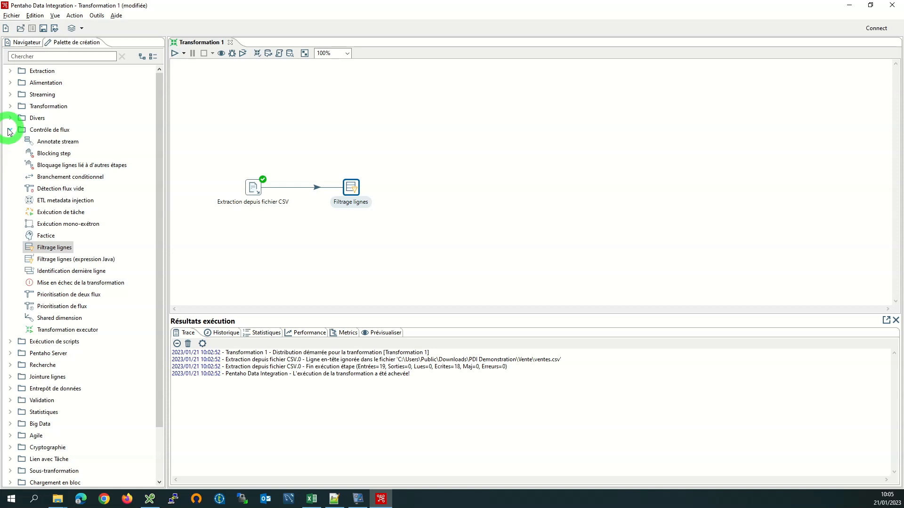
- Add an "Alimentation fichier" step and an "Alimentation fichier Excel (xlsx)" step from Alimentation beyond the filter step
click(10, 132)
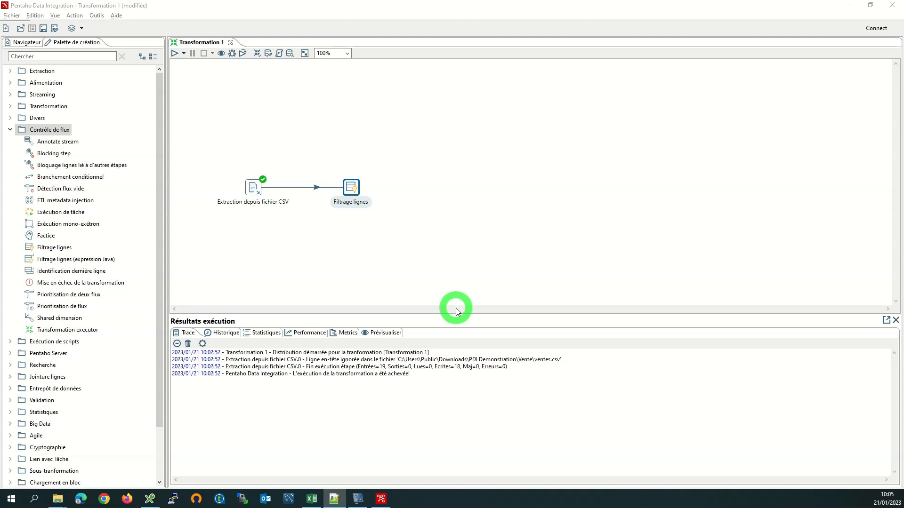
click(10, 131)
double_click(47, 83)
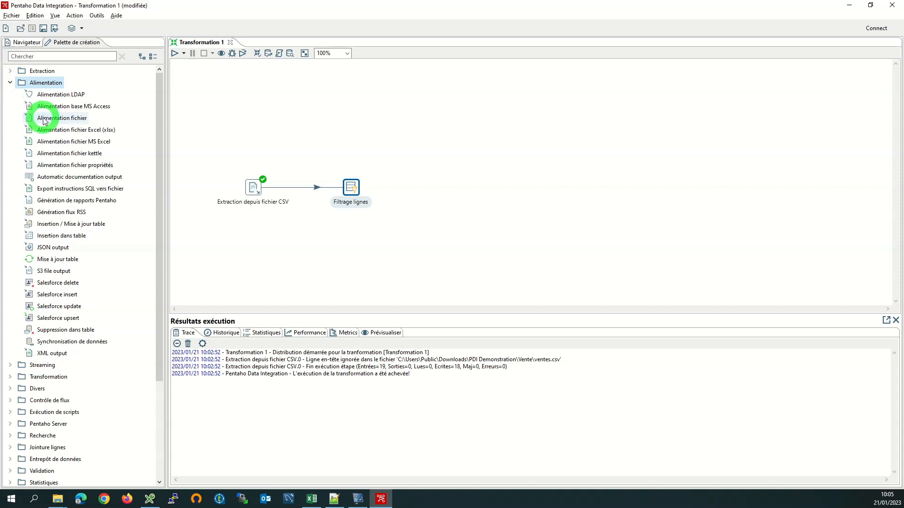
drag(39, 121, 488, 214)
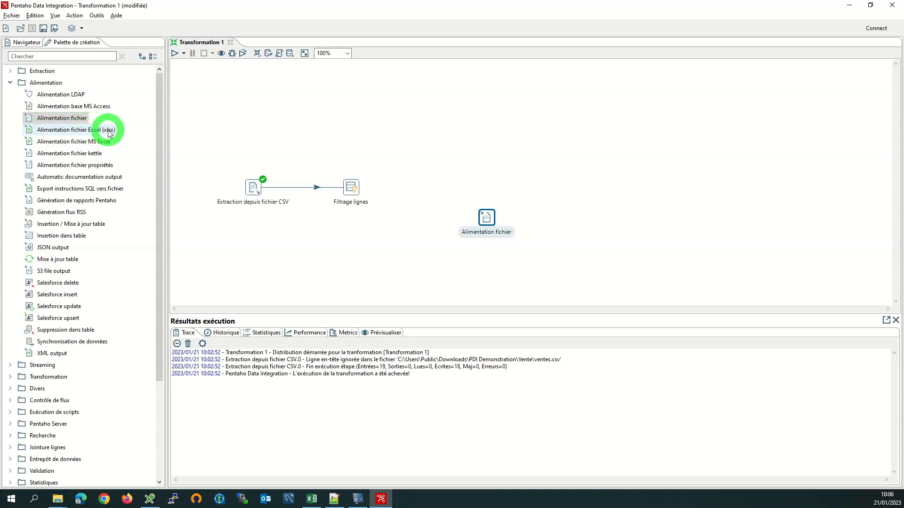
drag(63, 128, 508, 156)
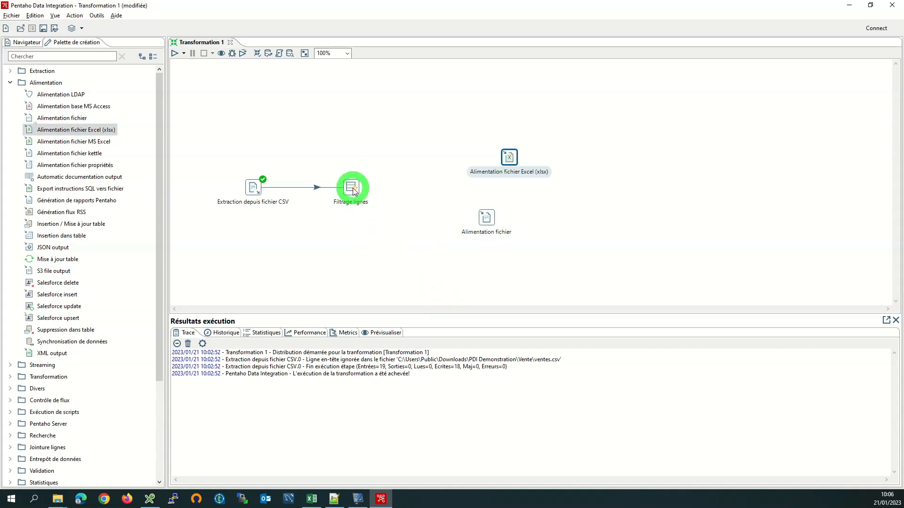
- Link Filtrage lignes to Alimentation fichier for "Résultat est VRAI" and to Alimentation fichier Excel (xlsx) for "Résultat est FAUX"
mouse_move(354, 189)
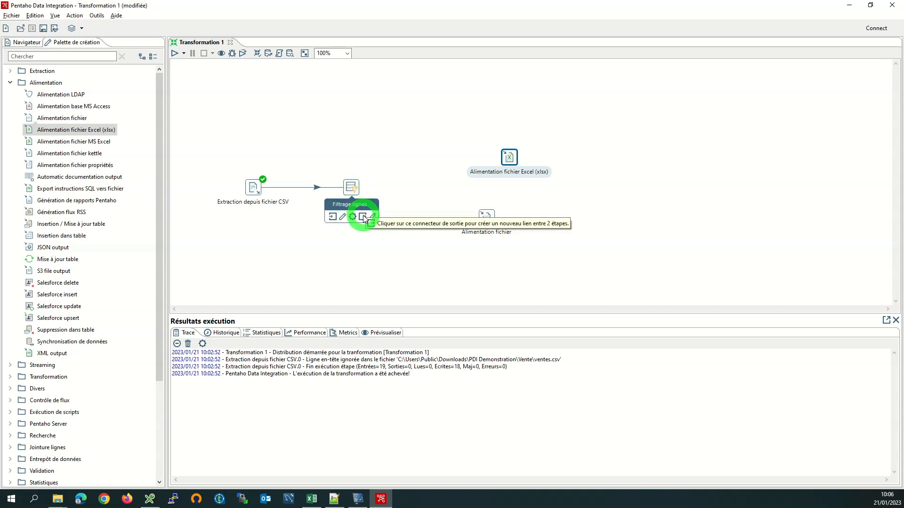
drag(364, 219, 488, 217)
mouse_move(487, 216)
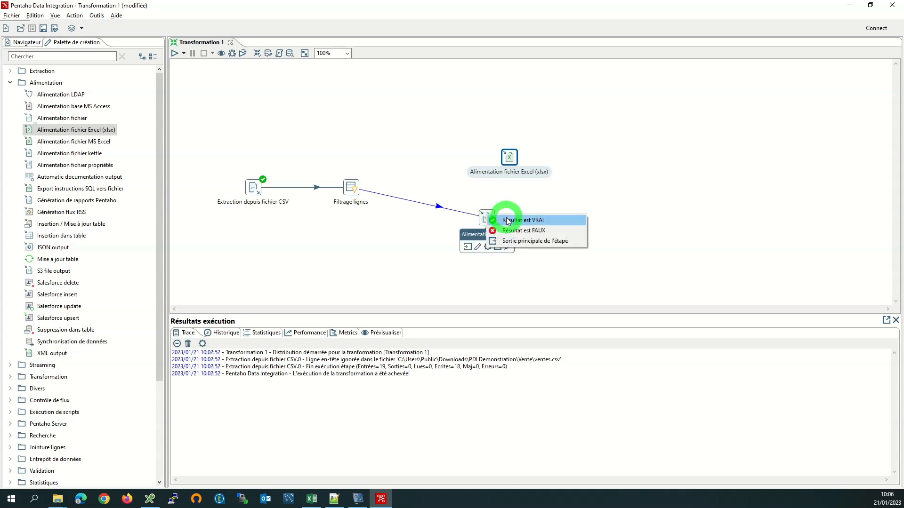
click(501, 220)
mouse_move(350, 188)
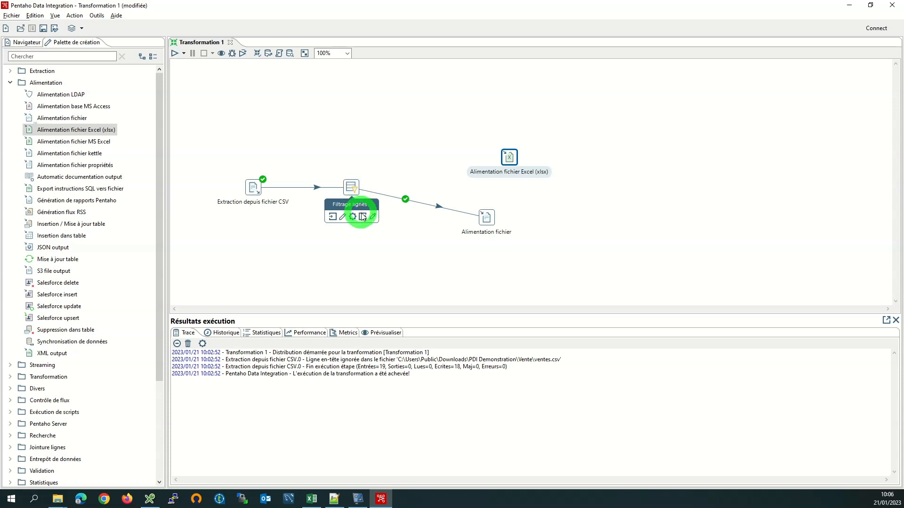
drag(363, 217, 510, 160)
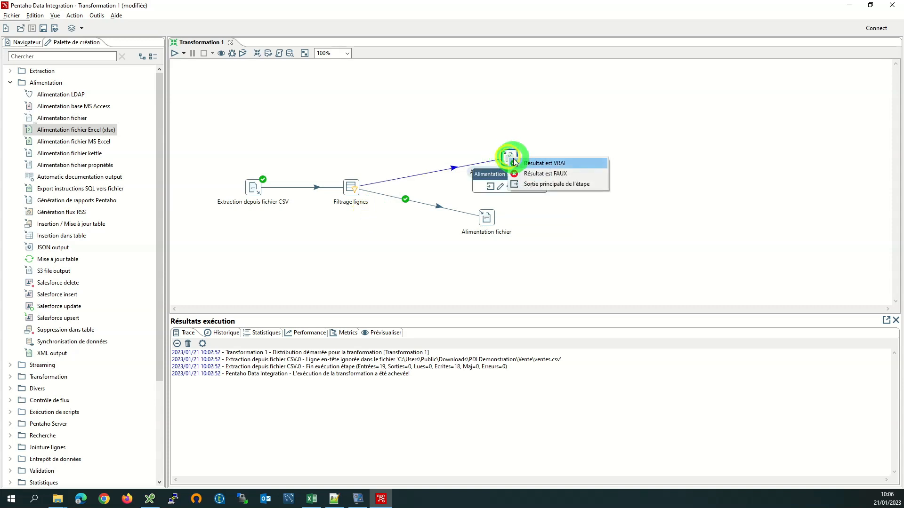
click(518, 174)
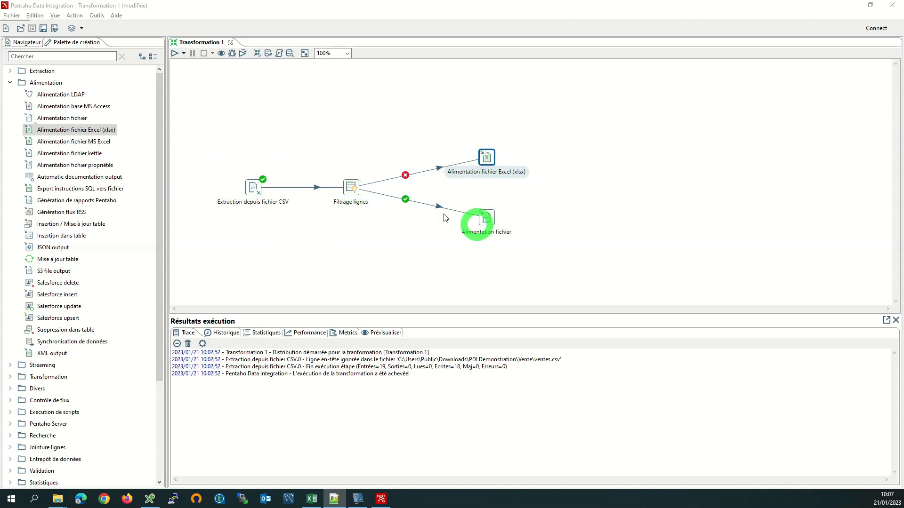
- Define the first Filtrage lignes condition as a negated comparison of Produit = an empty String value
double_click(350, 188)
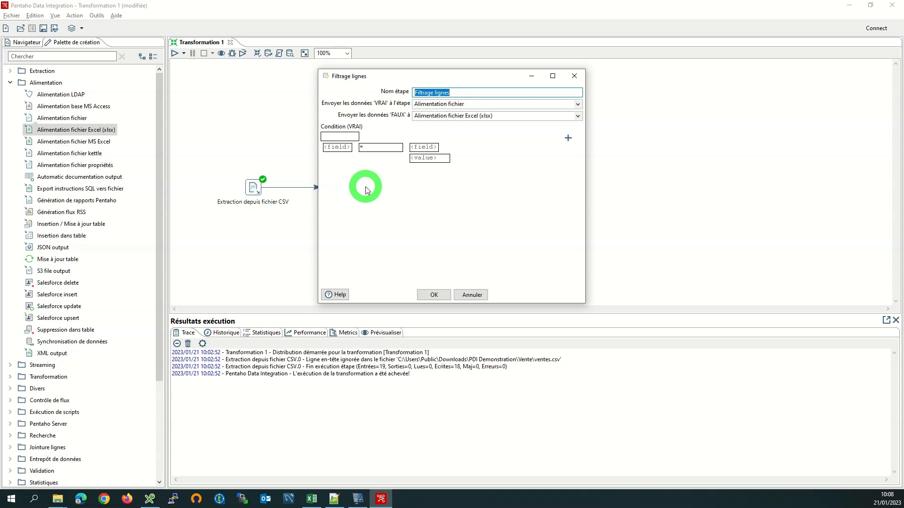
click(335, 137)
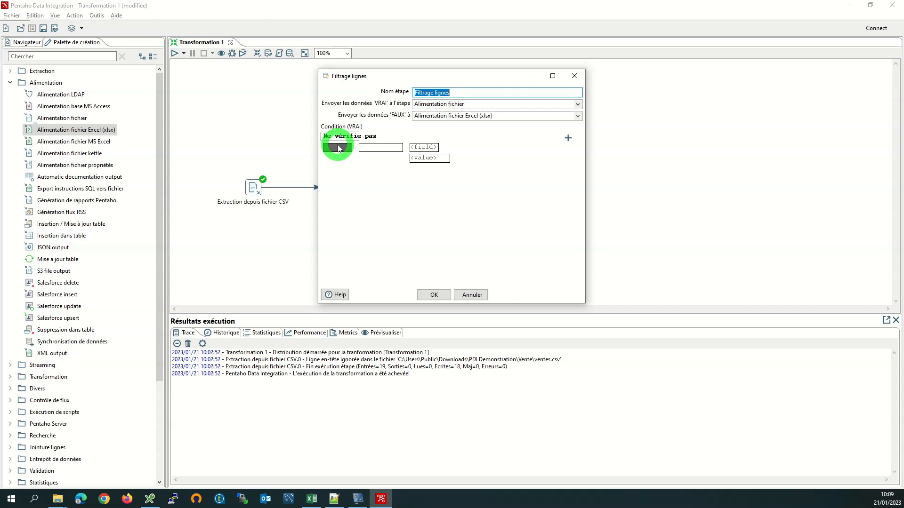
click(338, 149)
click(424, 229)
click(433, 287)
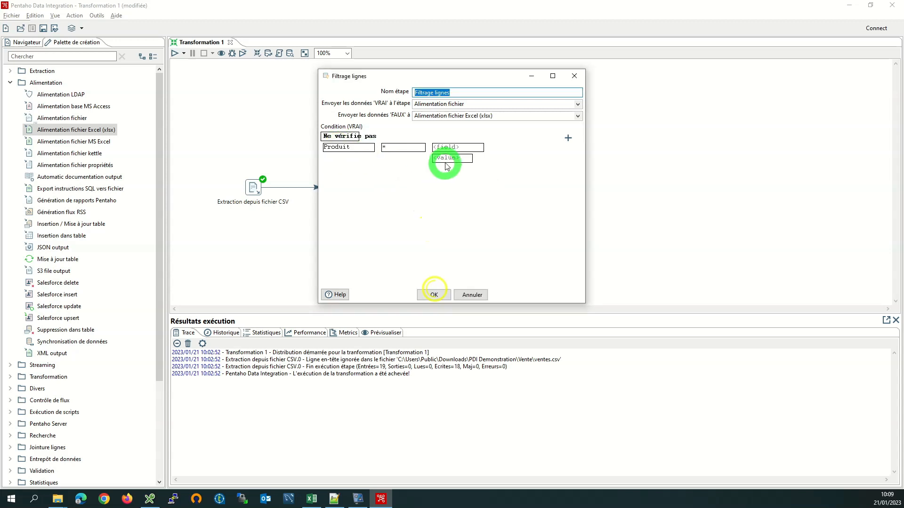
click(447, 165)
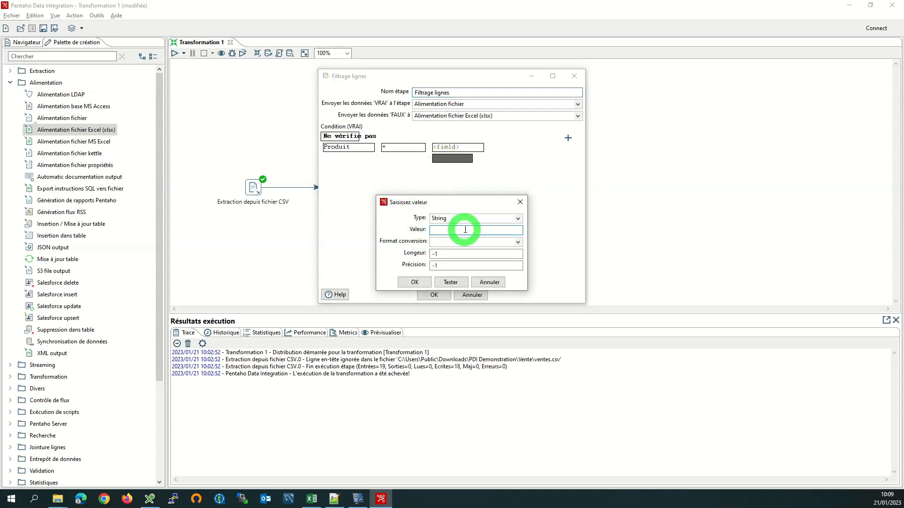
click(414, 282)
- Add an AND condition to the filter as a negated comparison of Région = an empty String value
click(568, 139)
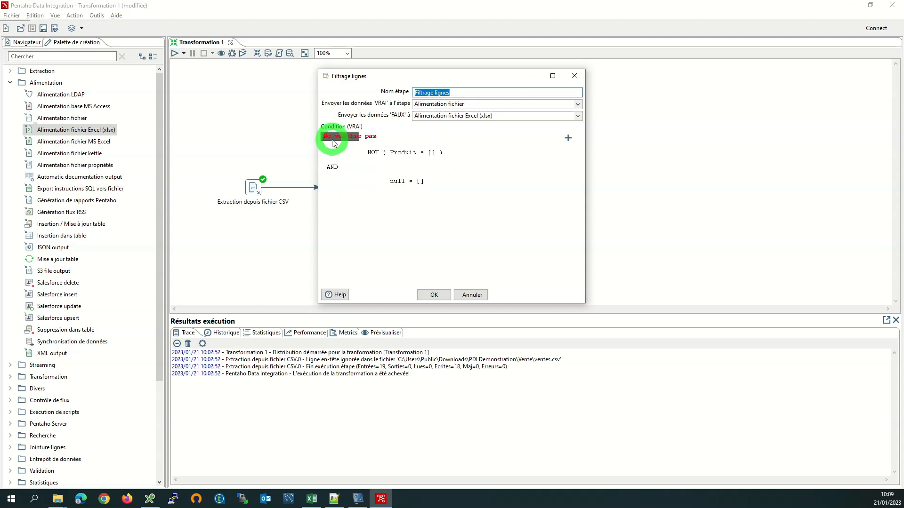
click(408, 185)
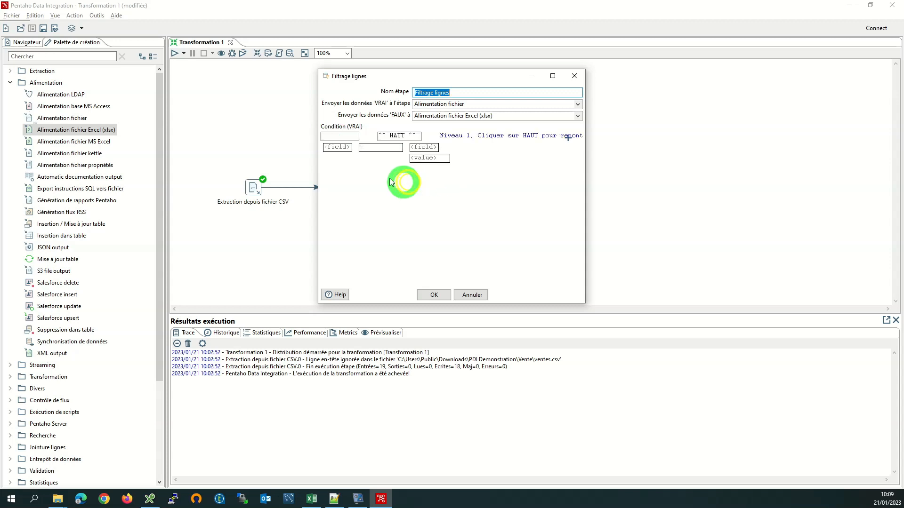
click(333, 136)
click(337, 148)
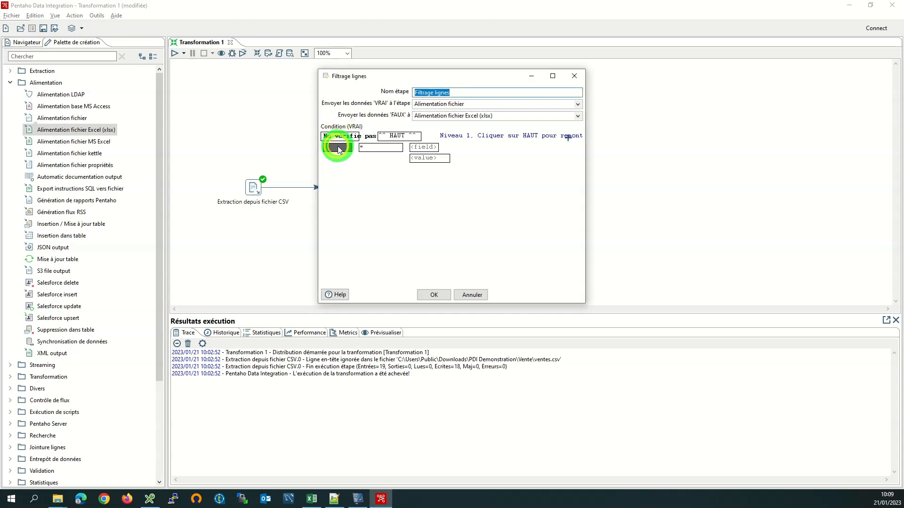
click(424, 234)
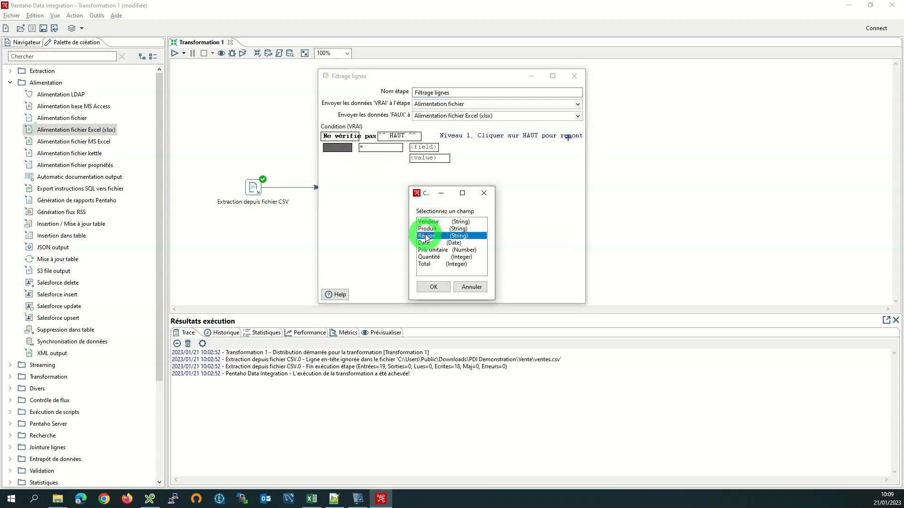
click(430, 287)
click(443, 158)
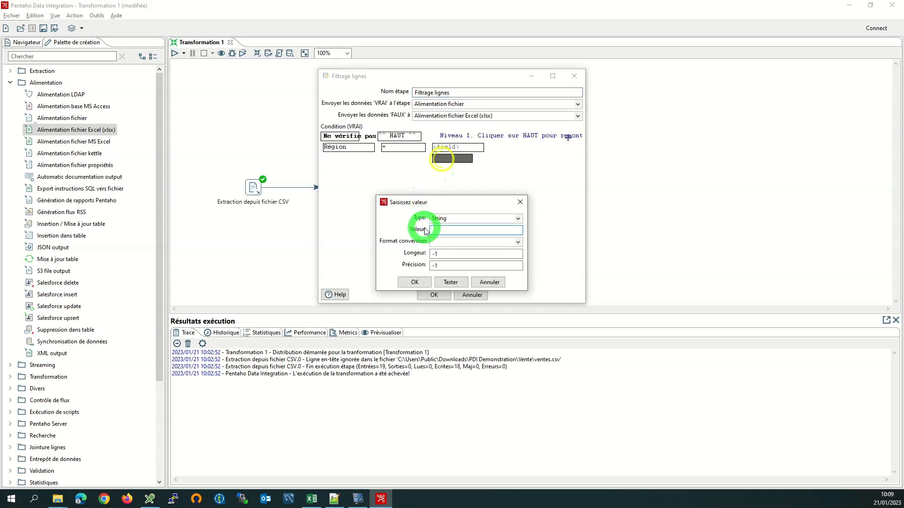
click(415, 282)
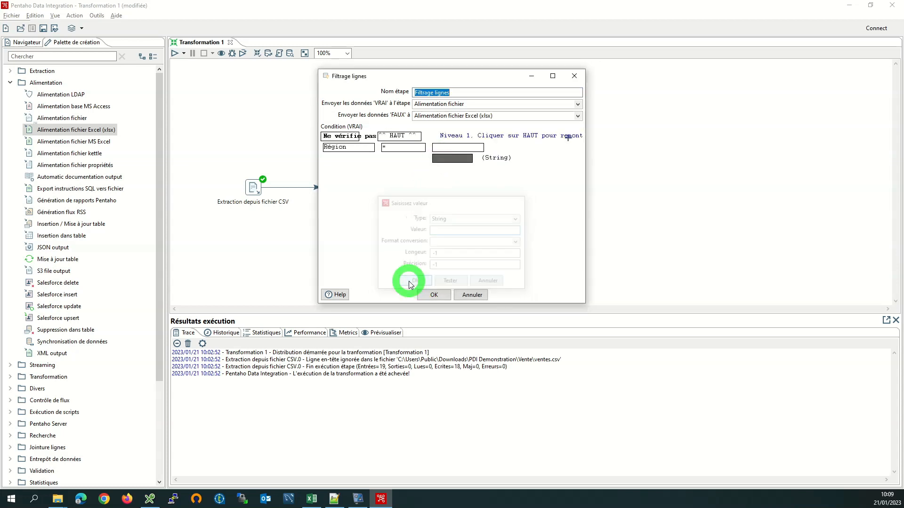
click(436, 205)
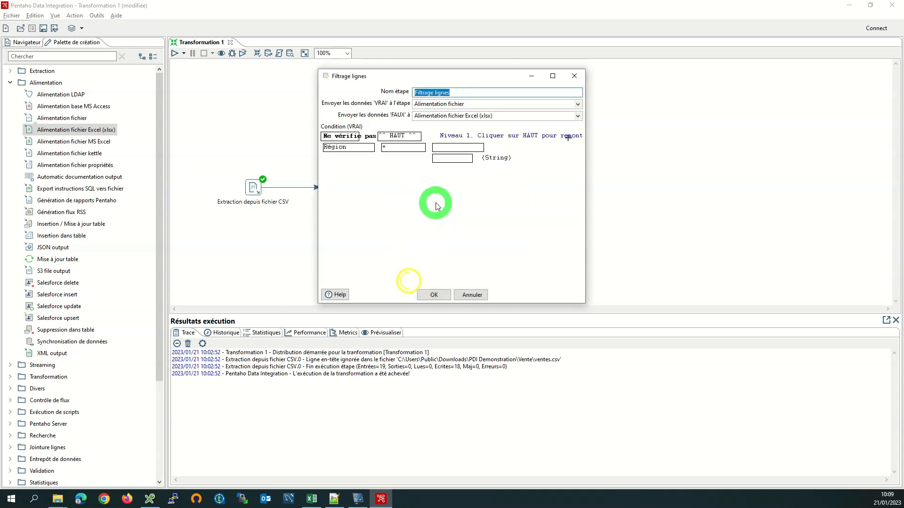
- Add a nested AND condition negating Date = an empty Date value, and accept the filter's settings
click(569, 139)
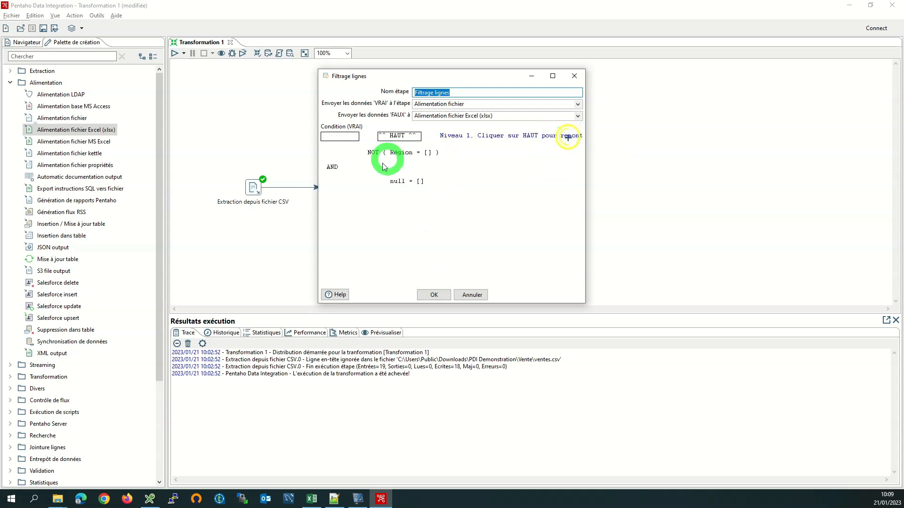
click(396, 182)
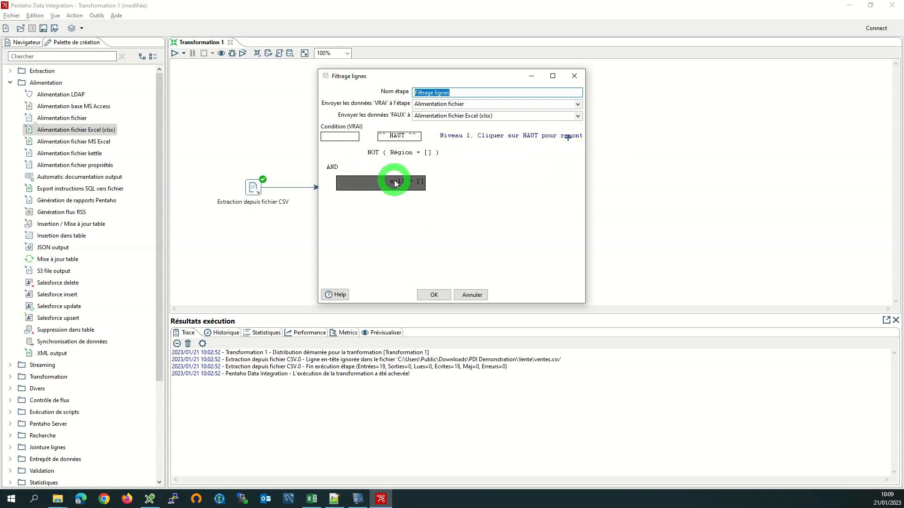
click(340, 137)
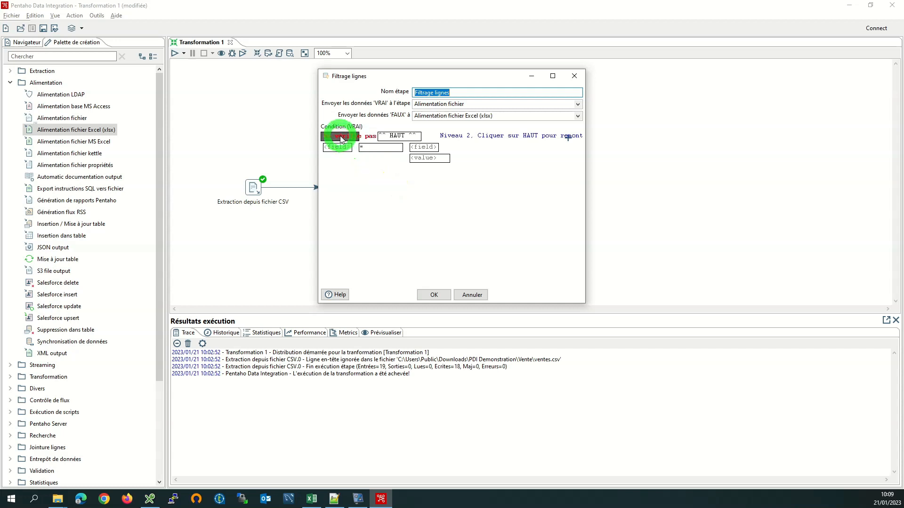
click(337, 148)
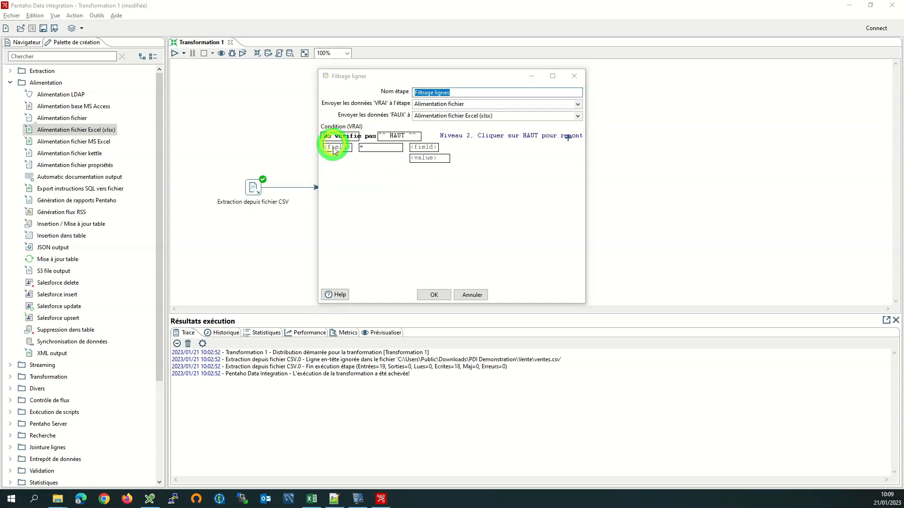
click(428, 242)
click(432, 287)
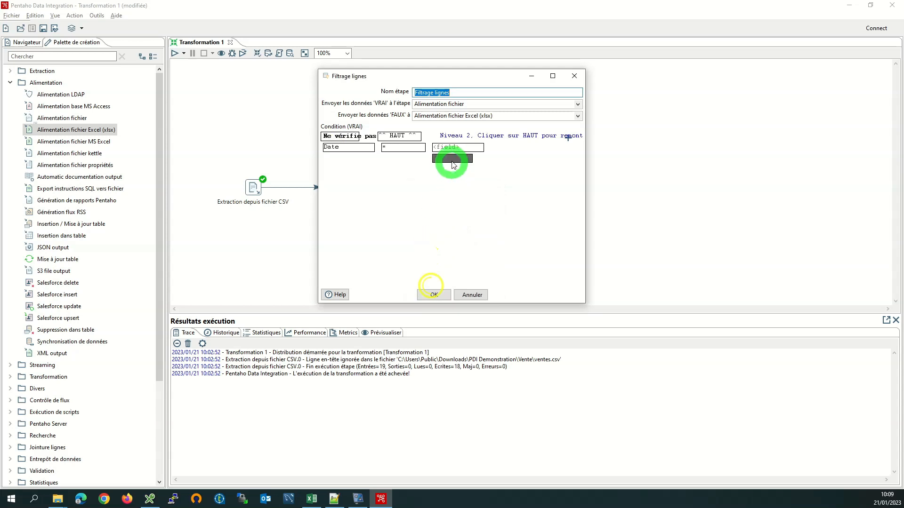
click(451, 159)
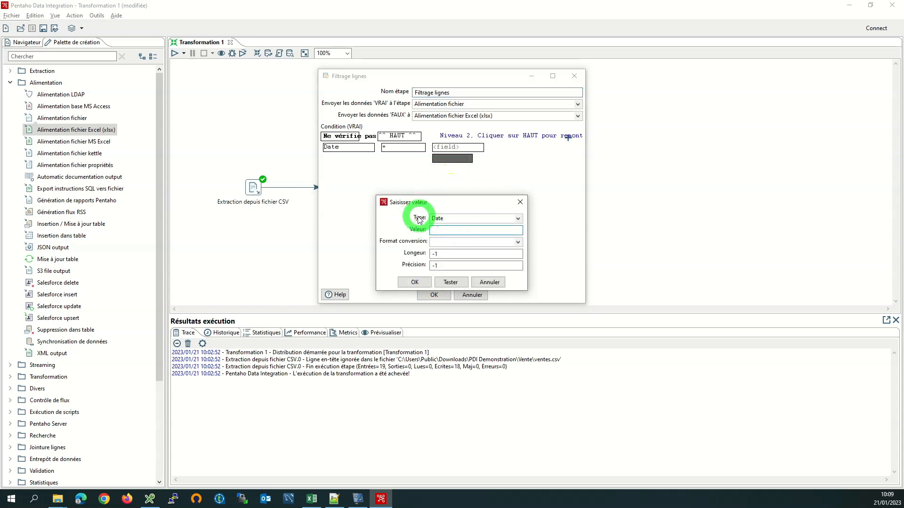
click(419, 282)
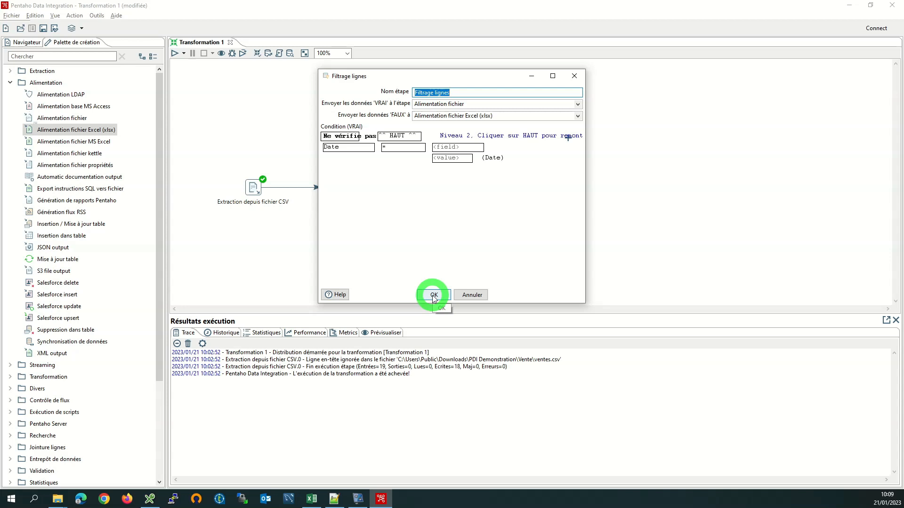
click(432, 295)
- Reopen the Filtrage lignes settings, move the dialog clear of the filter step and check the complete condition before closing it
double_click(353, 185)
drag(410, 82, 540, 85)
click(473, 159)
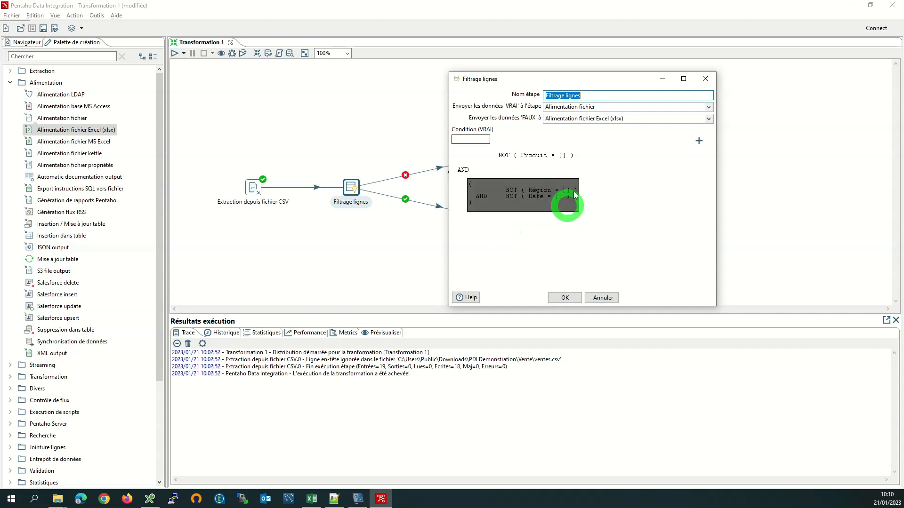
click(562, 298)
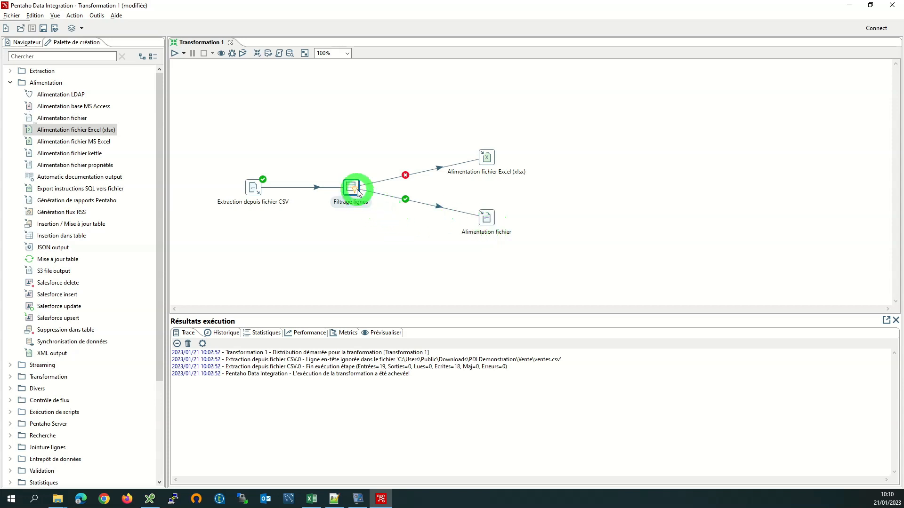
mouse_move(358, 192)
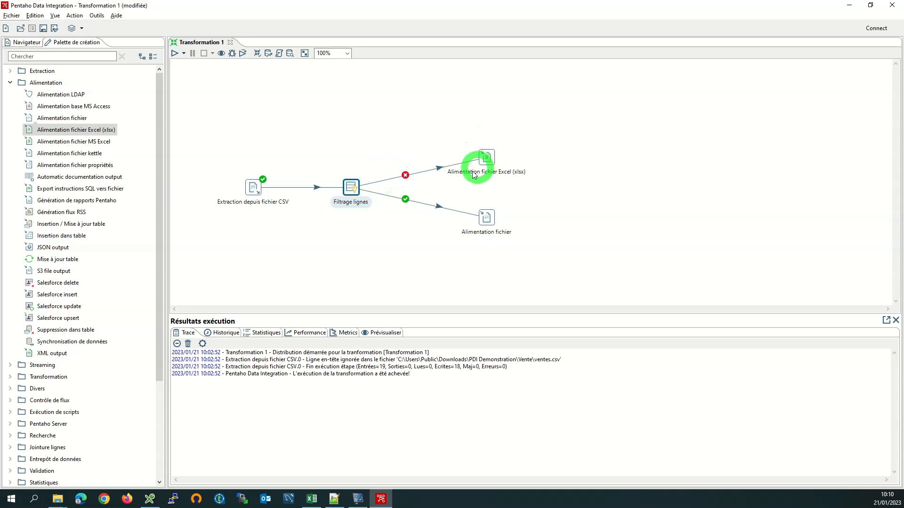
- Open the settings of the Alimentation fichier step and set the output file extension to csv
click(334, 499)
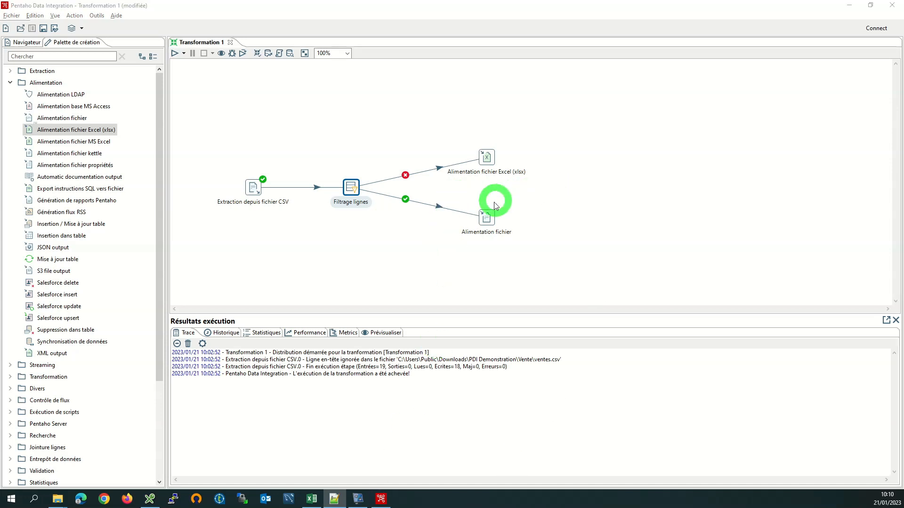
mouse_move(490, 222)
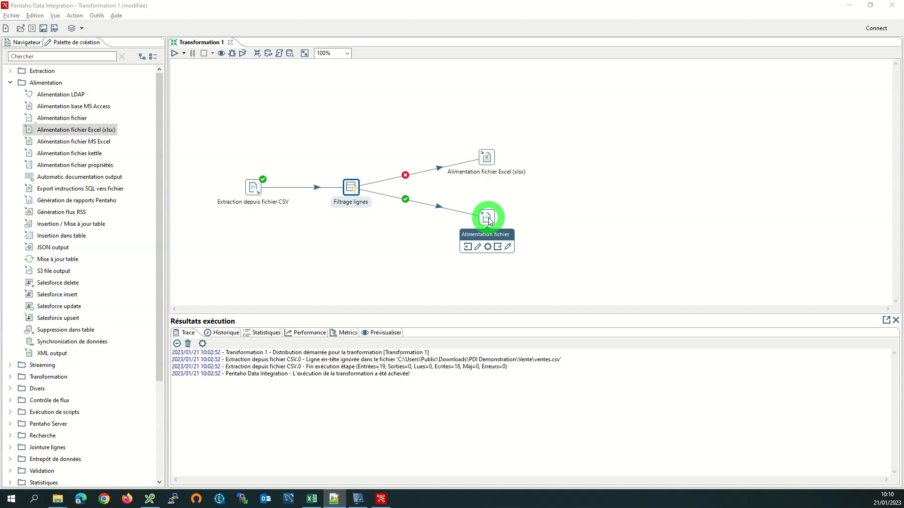
double_click(489, 219)
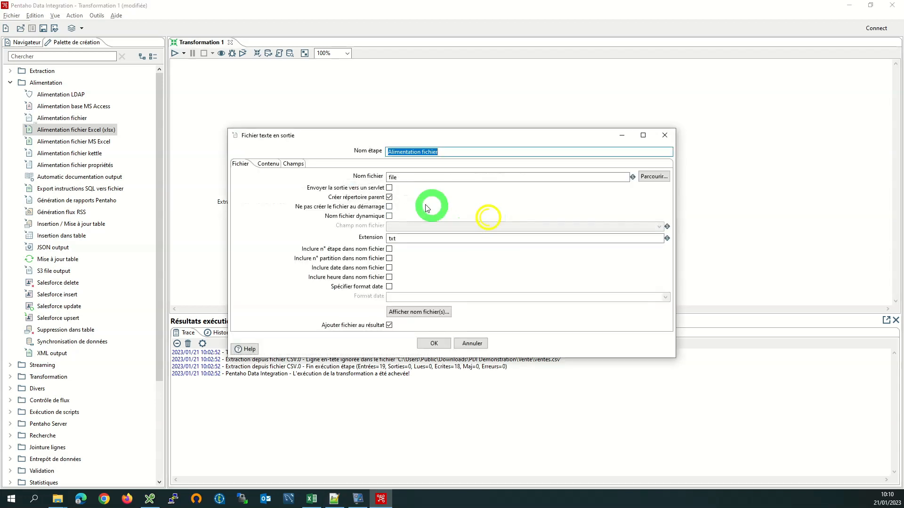
double_click(398, 238)
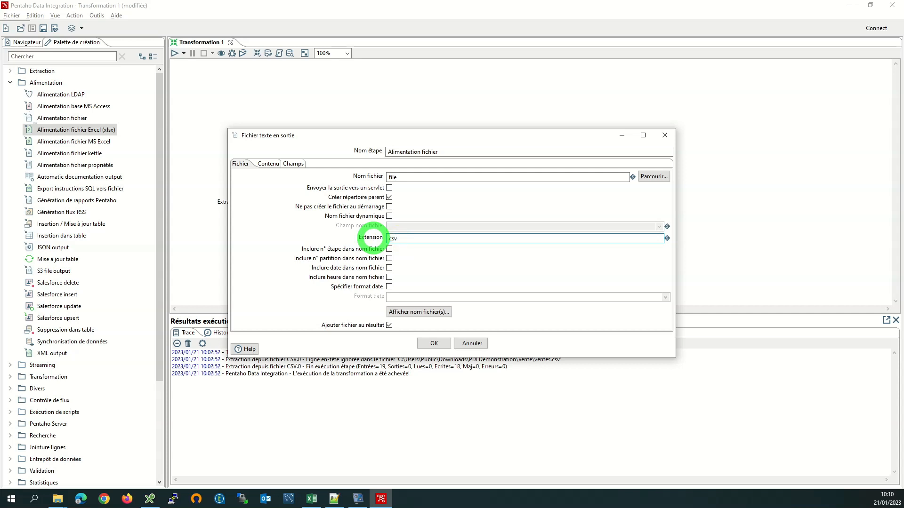
- Set the text output's file name to C:\Users\Public\Downloads\PDI Demonstration\Dashboard\fichier_vente_complet
drag(390, 136, 451, 72)
click(457, 114)
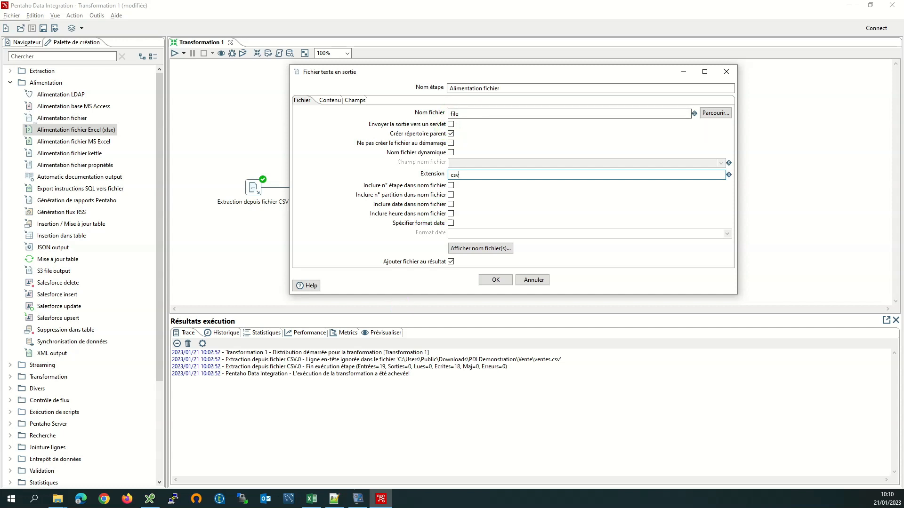
click(714, 114)
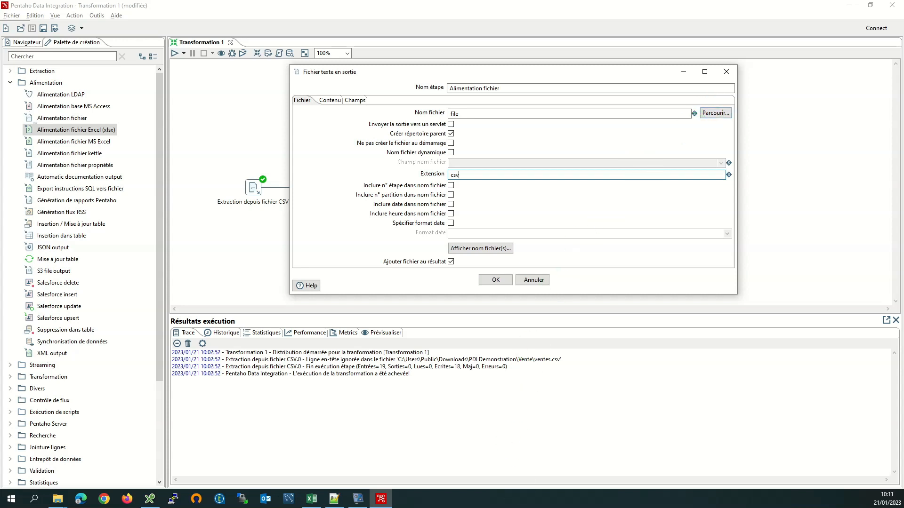
key(alt+Tab)
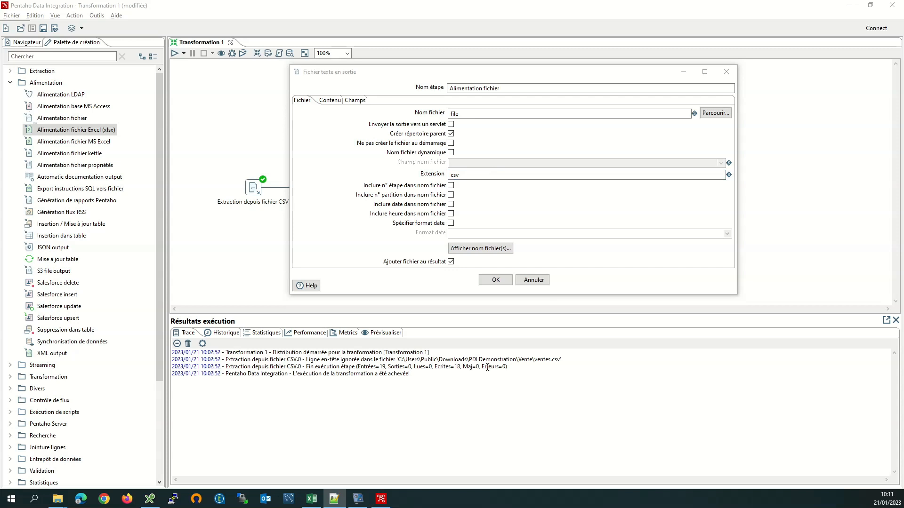
double_click(464, 113)
text(C:\Users\Public\Downloads\PDI Demonstration\Dashboard)
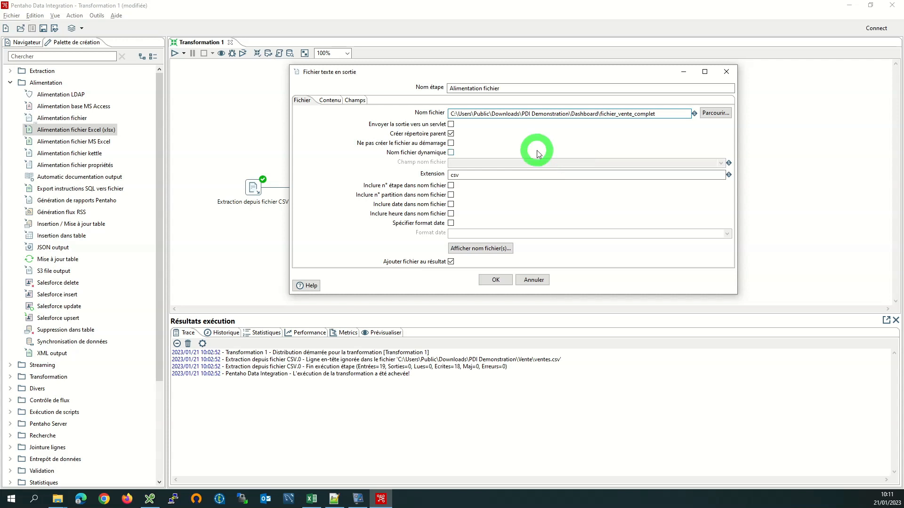
- Set the text output's delimiter to a comma, retrieve the incoming fields and accept the settings
click(325, 100)
click(458, 120)
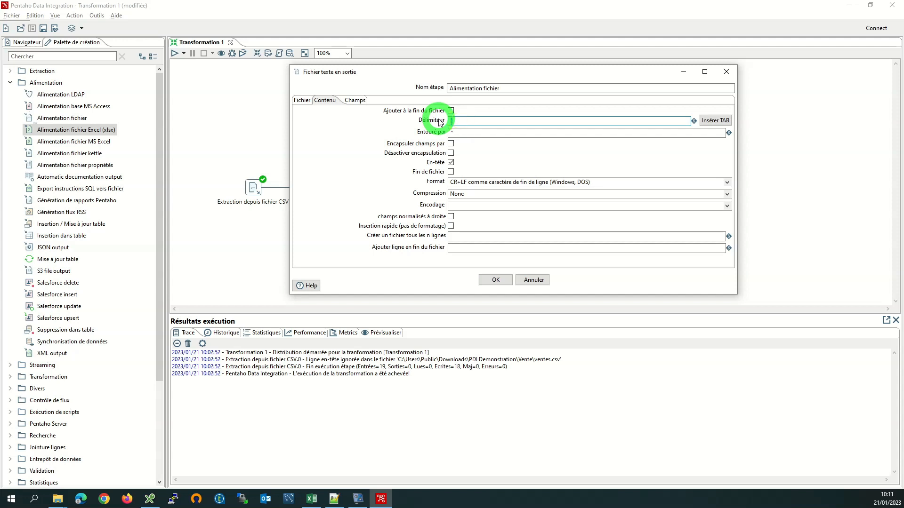
click(358, 101)
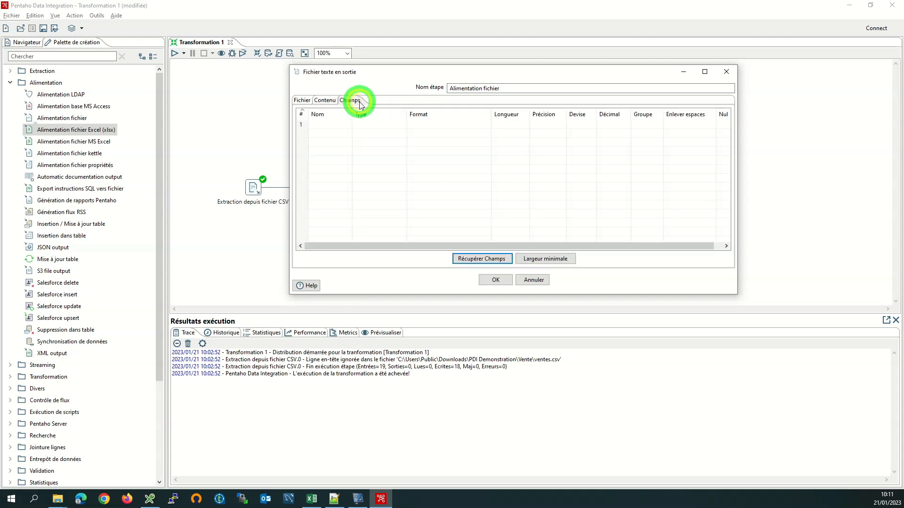
click(477, 260)
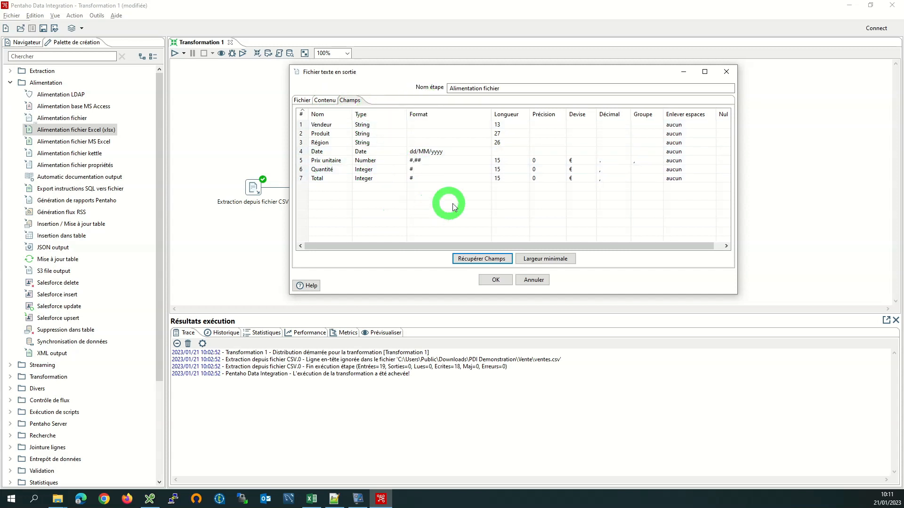
click(495, 281)
- Open the Alimentation fichier Excel (xlsx) settings and set the file name to C:\Users\Public\Downloads\PDI Demonstration\fichier_vente_incomplet
click(486, 161)
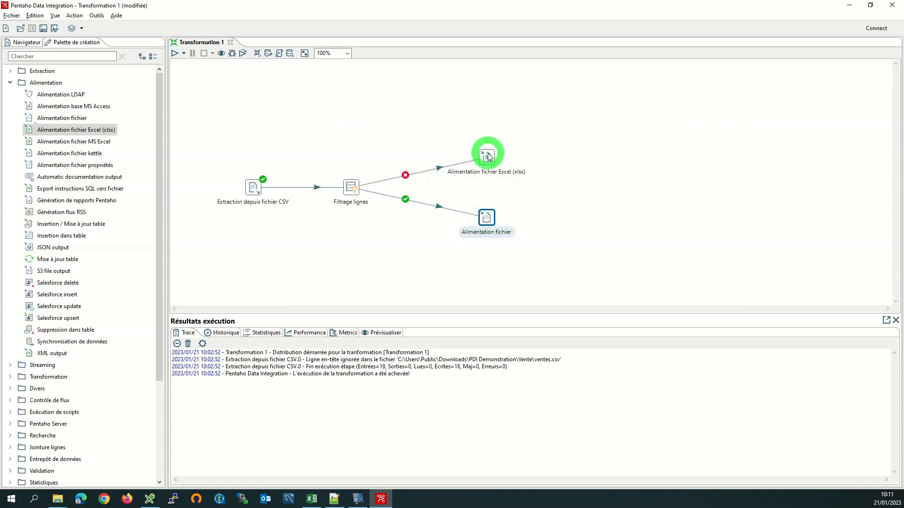
double_click(488, 156)
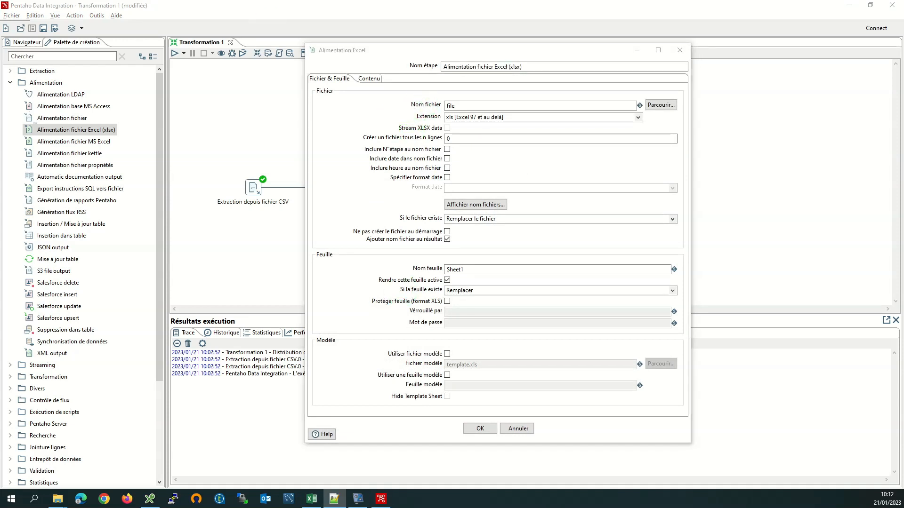
drag(471, 106, 405, 108)
text(C:\Users\Public\Downloads\PDI Demonstration\)
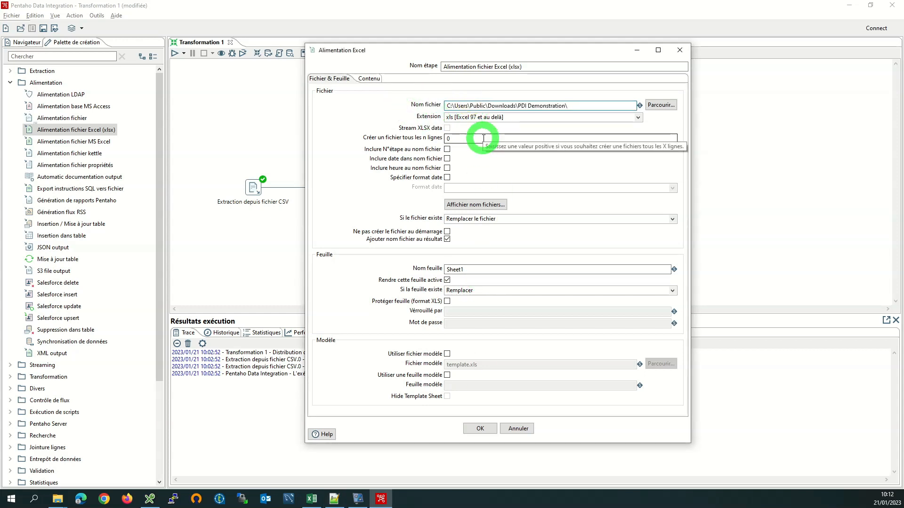
text(fichier_vente_cncomplet)
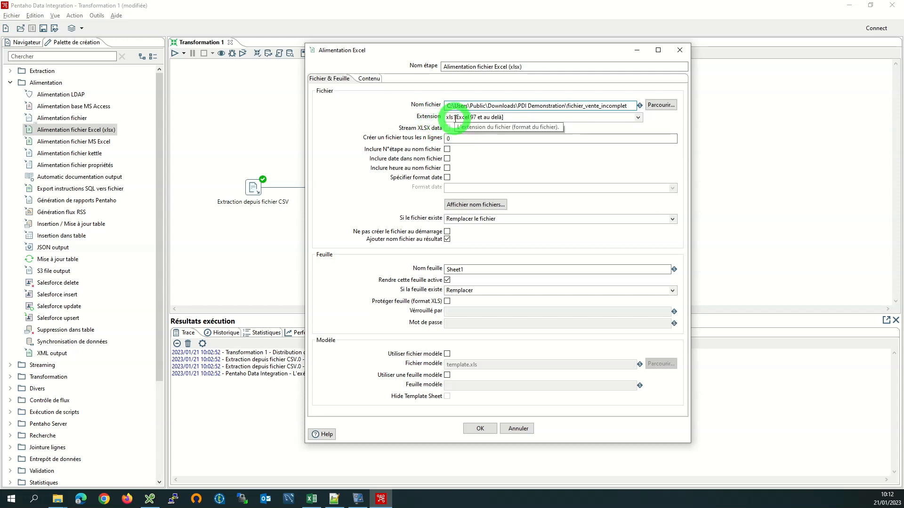
- Retrieve the incoming fields for the Excel output, set the Prix unitaire format to 00.00 and accept the settings
click(370, 79)
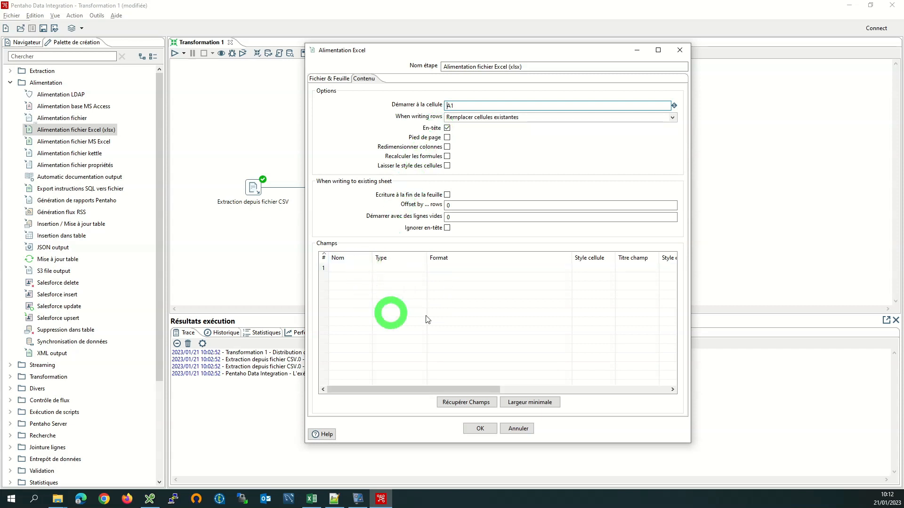
click(460, 404)
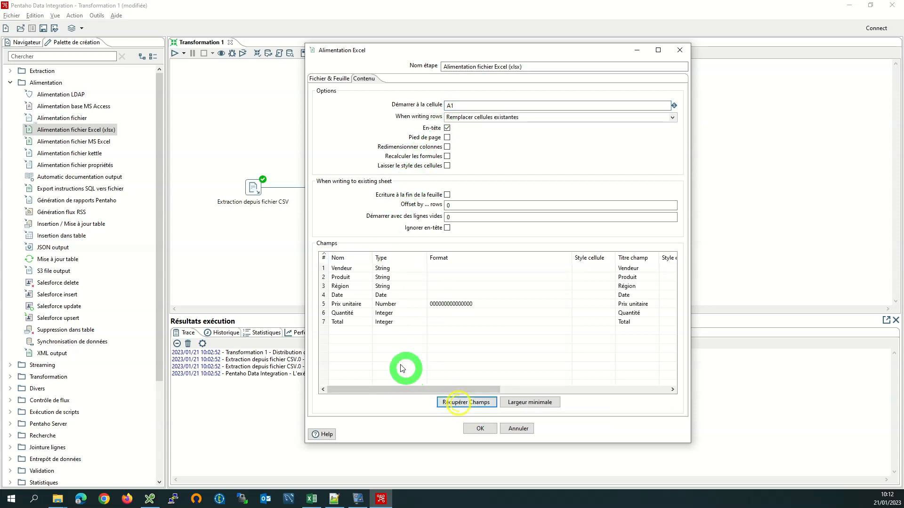
click(443, 305)
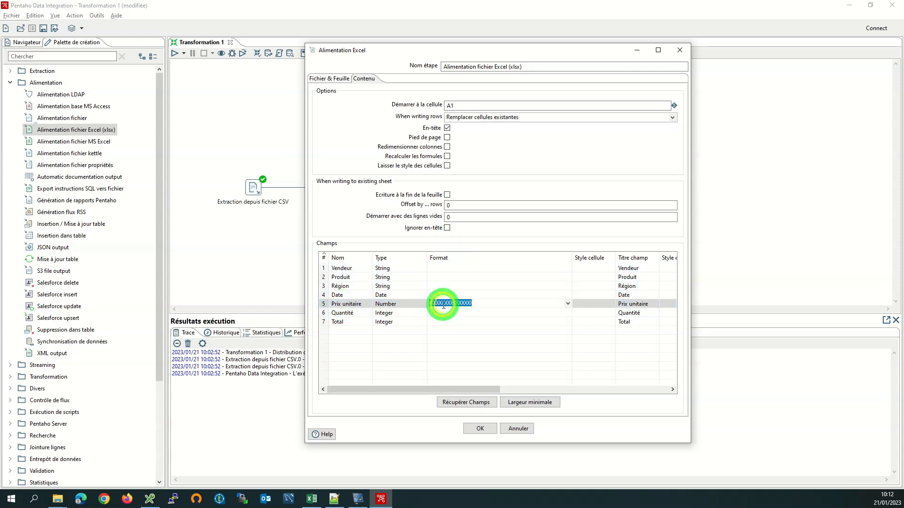
text(00.)
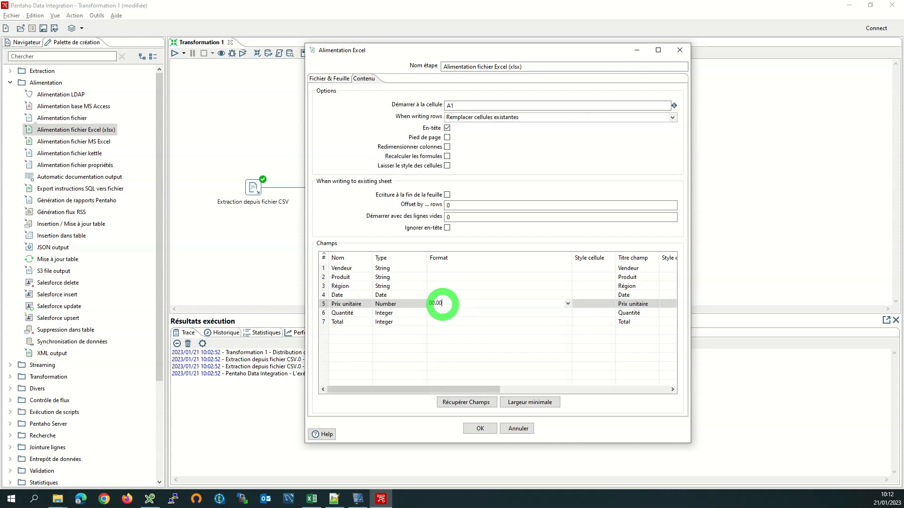
click(443, 304)
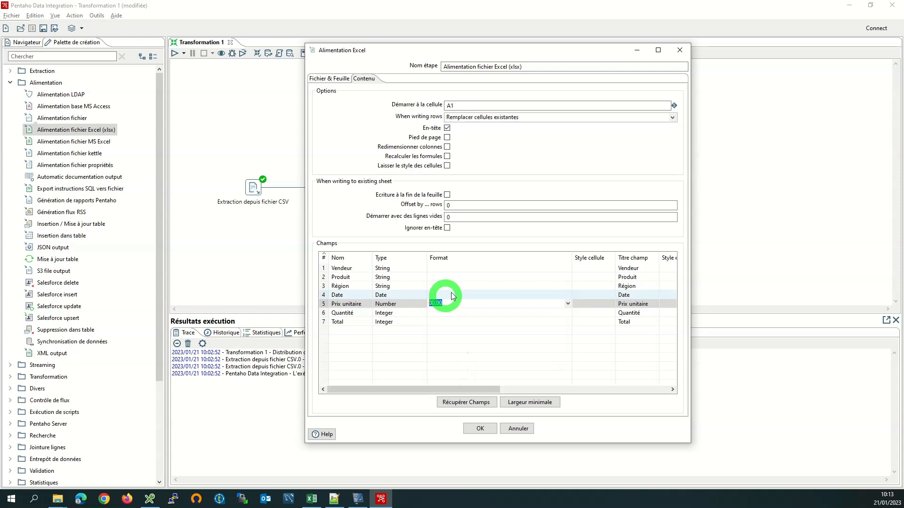
click(477, 429)
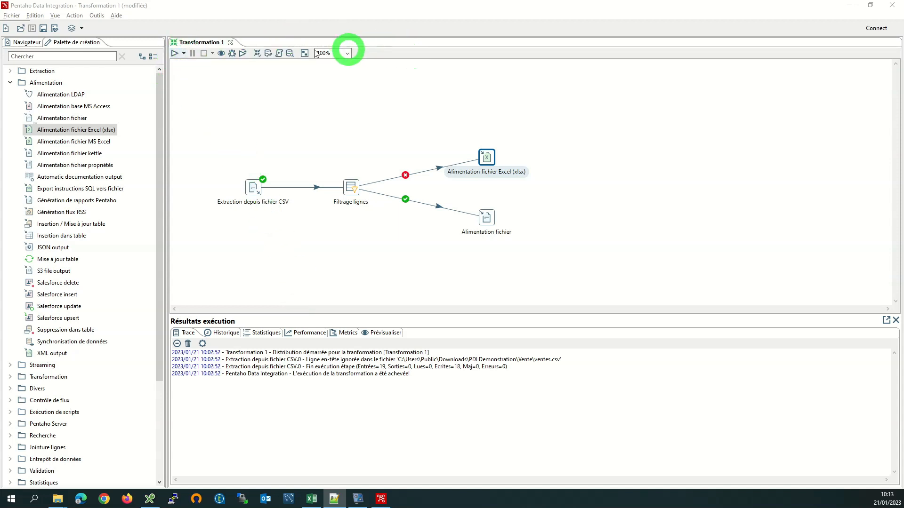
- Run the transformation with the Pentaho local configuration, saving it as demo_transformation in the PDI Demonstration folder
click(175, 54)
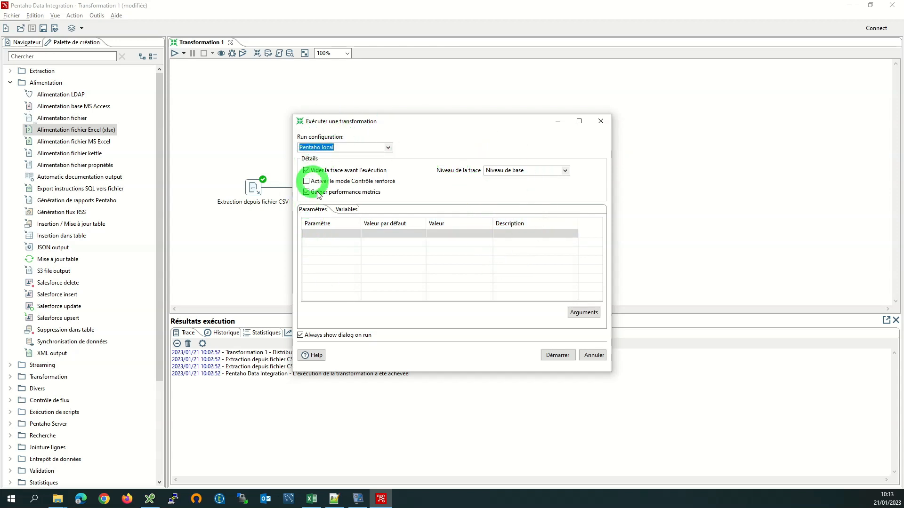
click(557, 355)
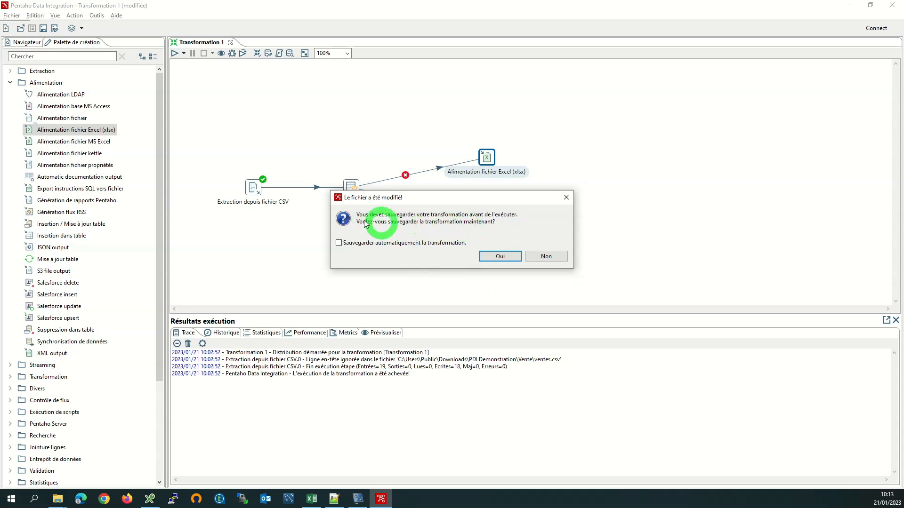
click(500, 255)
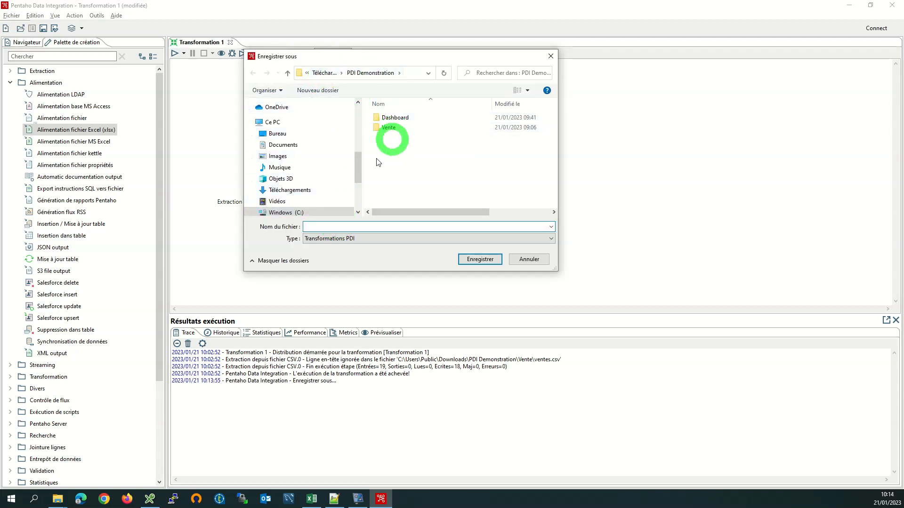
click(329, 228)
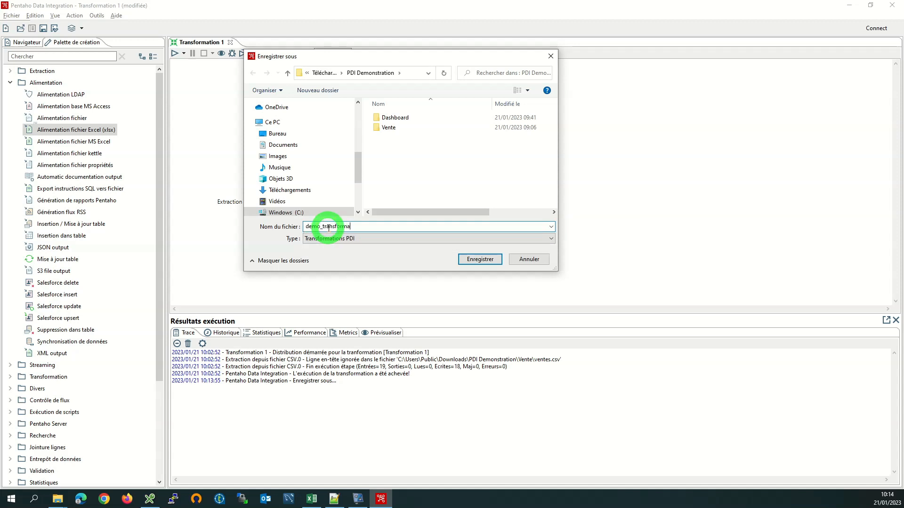
text(demo_transformation)
key(Return)
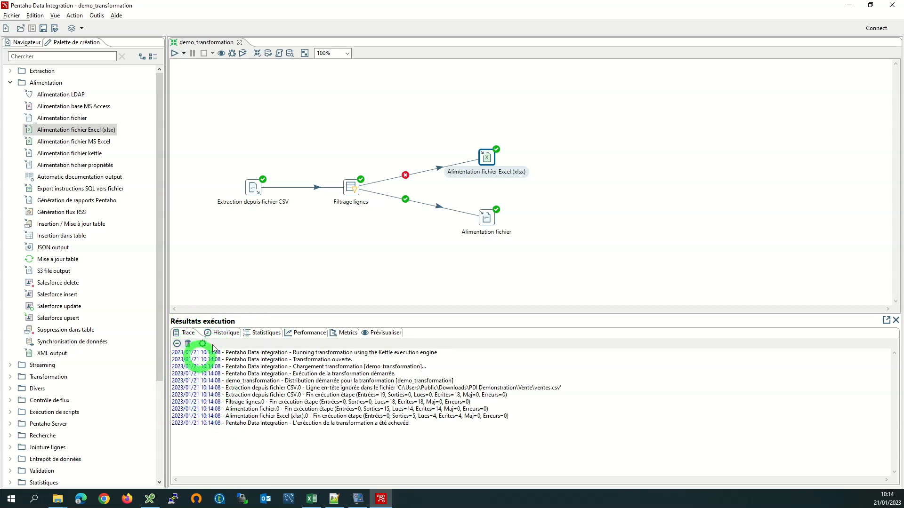
- Check the execution log, then look for the generated files in the PDI Demonstration and Dashboard folders in File Explorer
drag(235, 353, 349, 353)
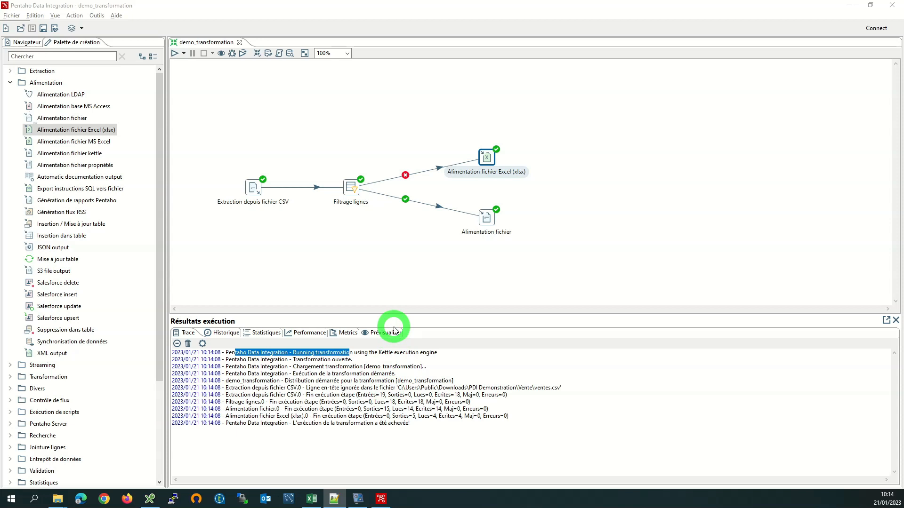
click(58, 500)
click(224, 448)
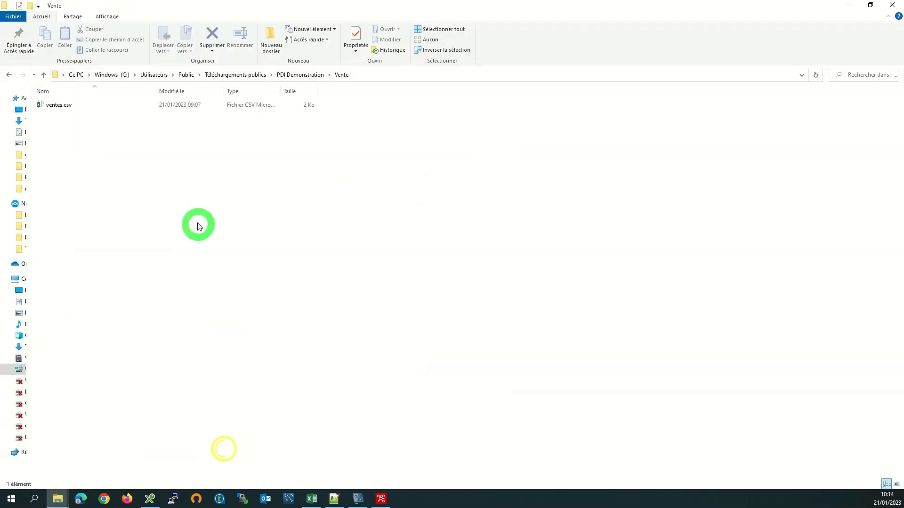
key(alt+Up)
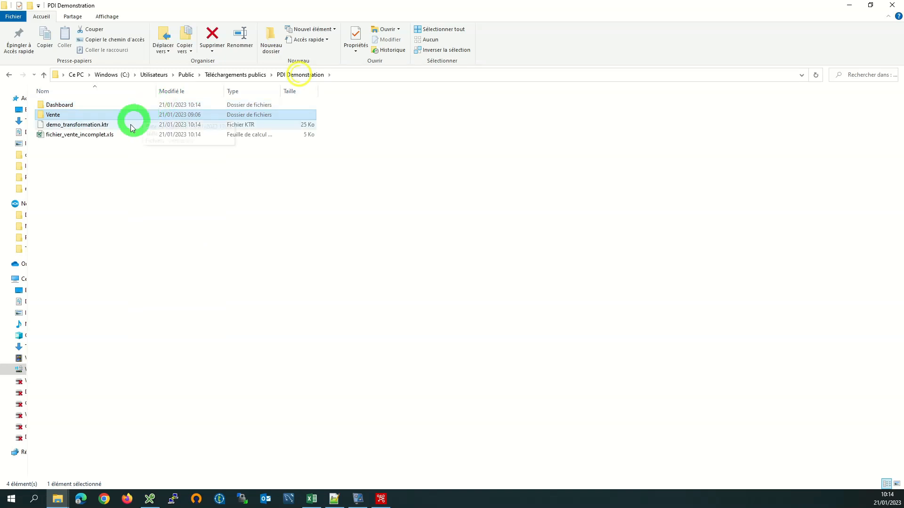
click(72, 135)
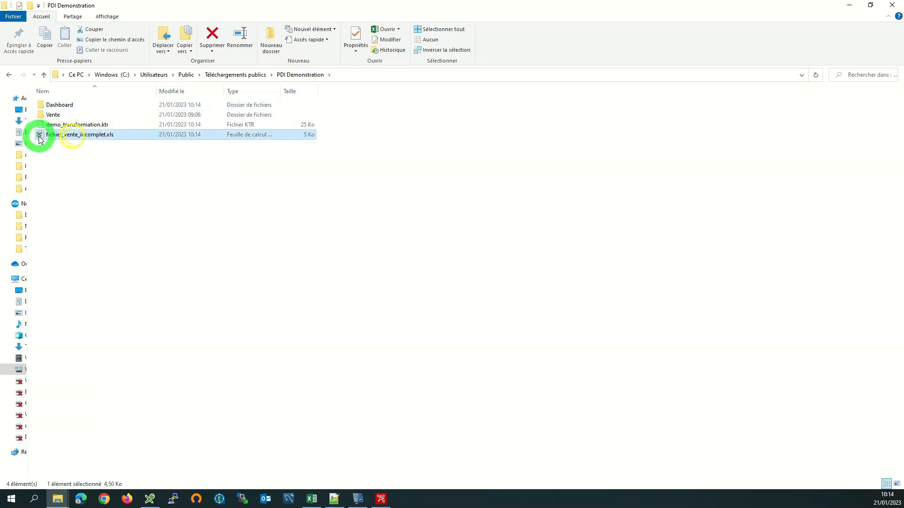
click(65, 107)
double_click(65, 106)
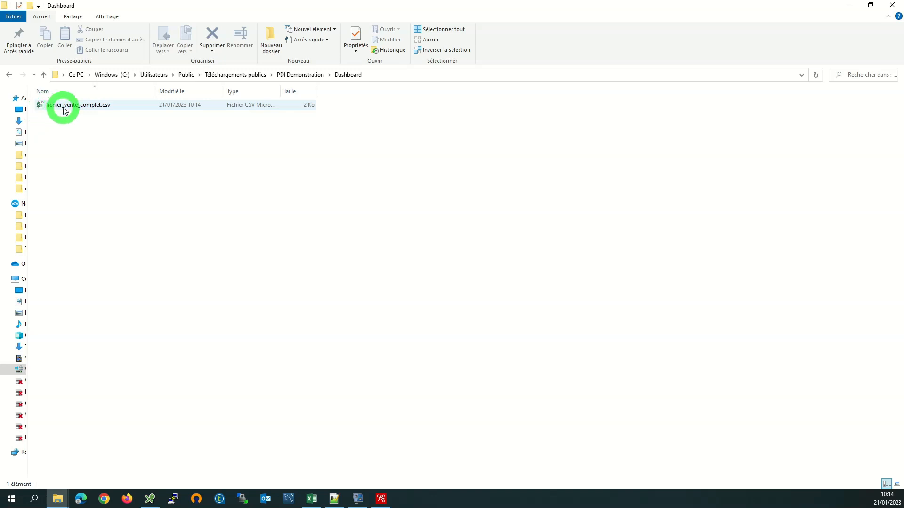
click(294, 75)
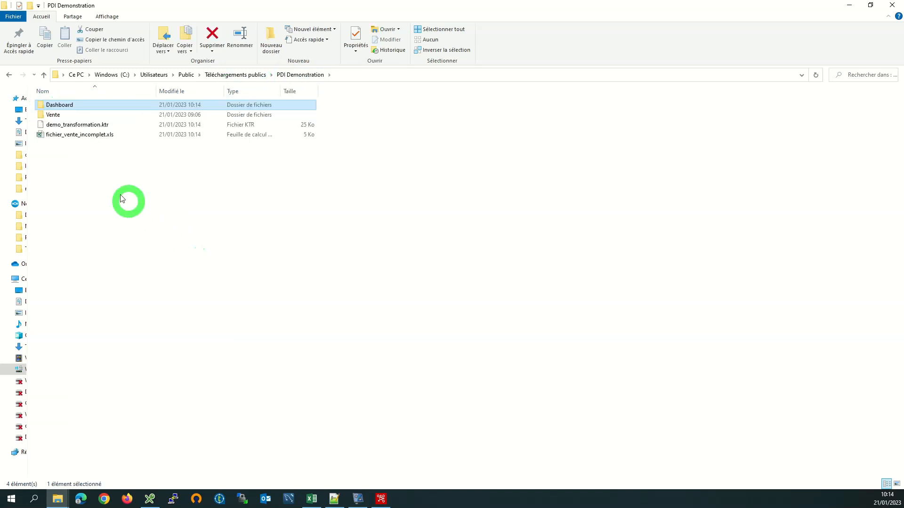
- Open fichier_vente_incomplet.xls in Excel and autofit the widths of columns A to G
double_click(64, 136)
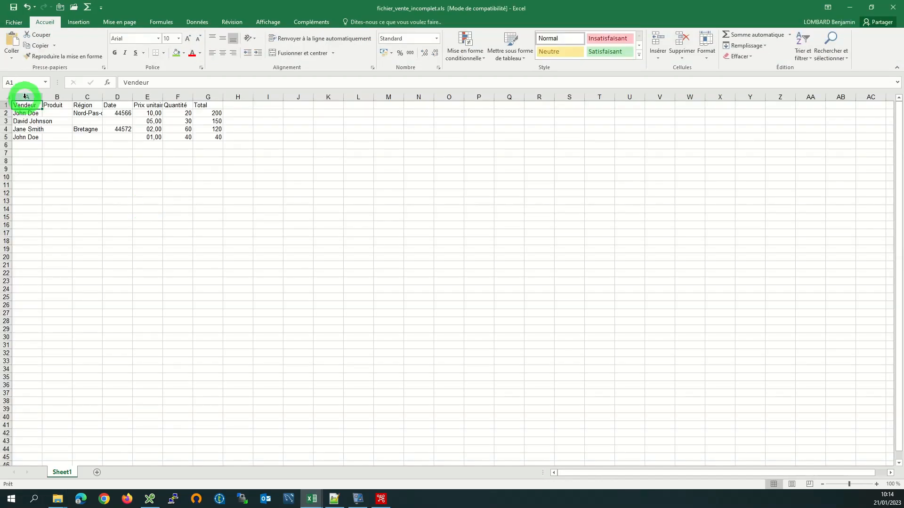
drag(25, 97, 208, 97)
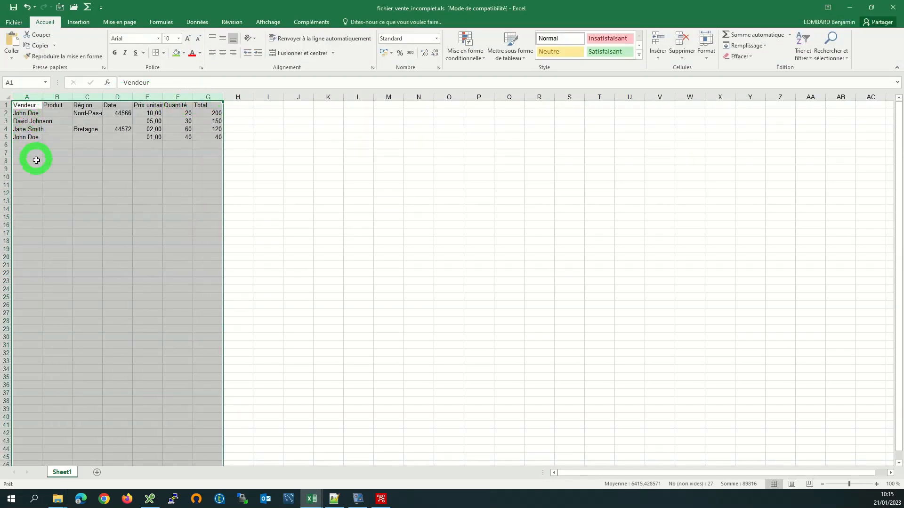
double_click(102, 97)
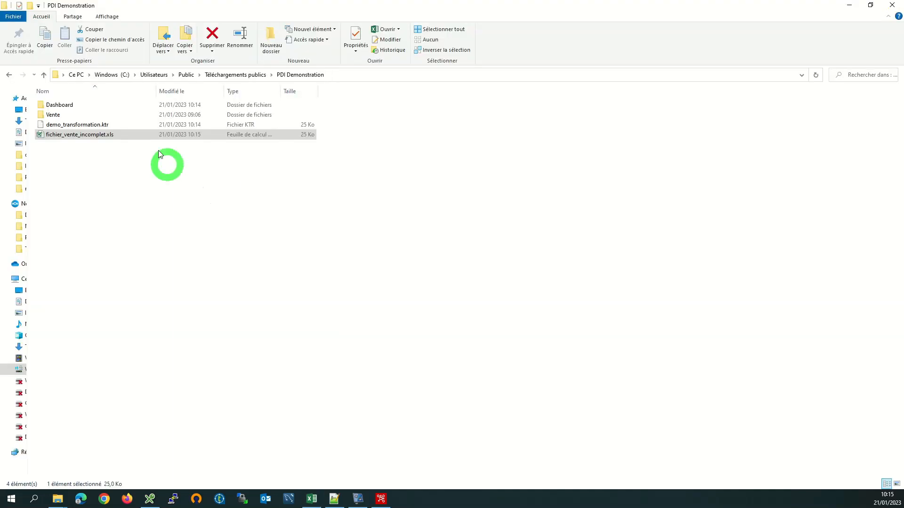
- Open fichier_vente_complet.csv from the Dashboard folder in Notepad++, review its sales records and return to Pentaho Data Integration
double_click(78, 104)
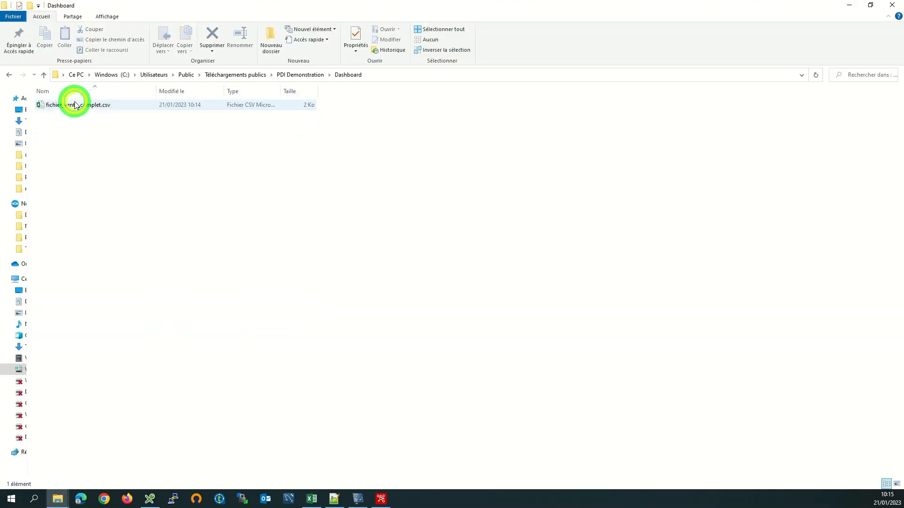
double_click(75, 104)
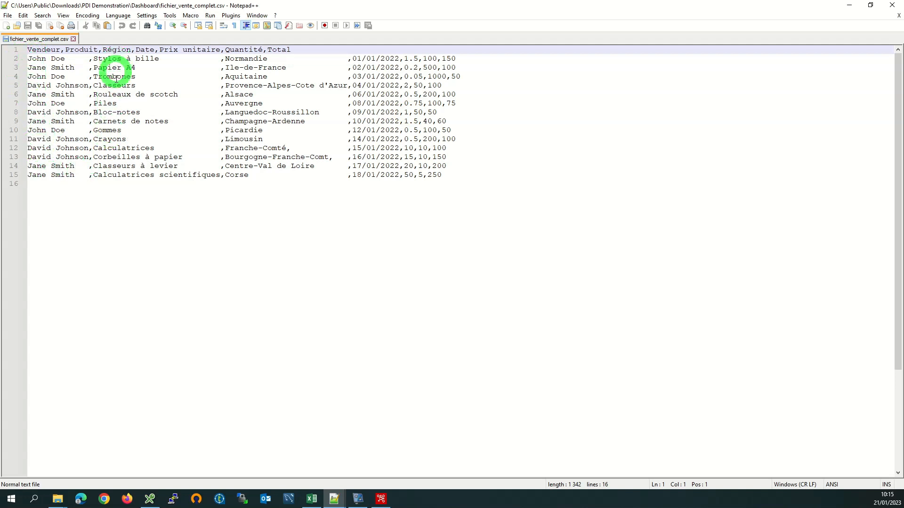
drag(465, 173, 16, 61)
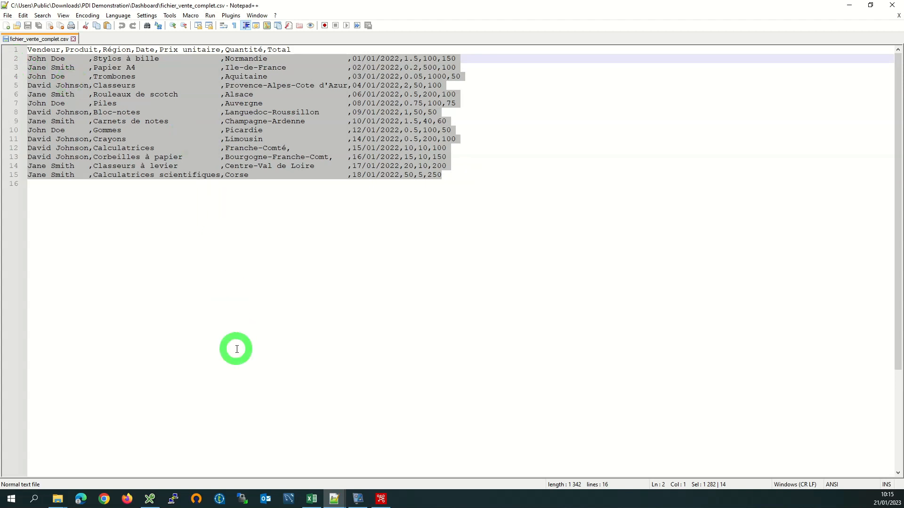
key(alt+Tab)
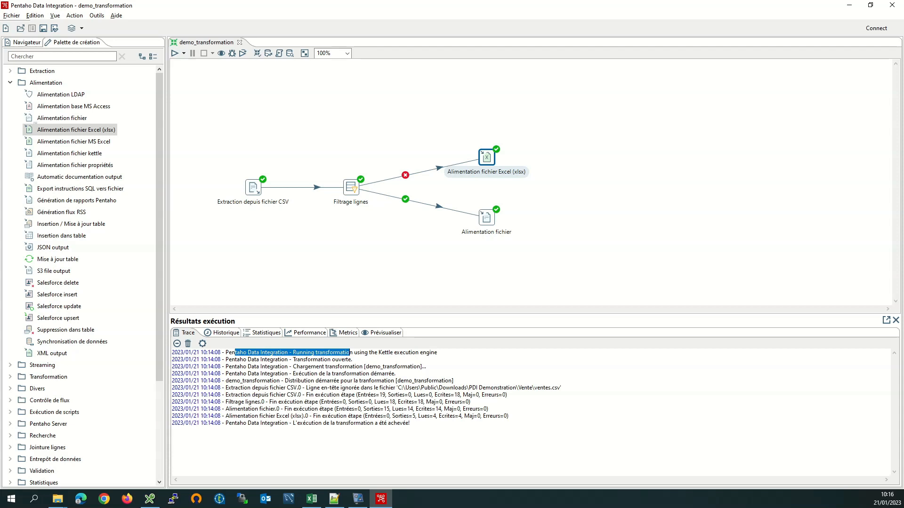
key(alt+Tab)
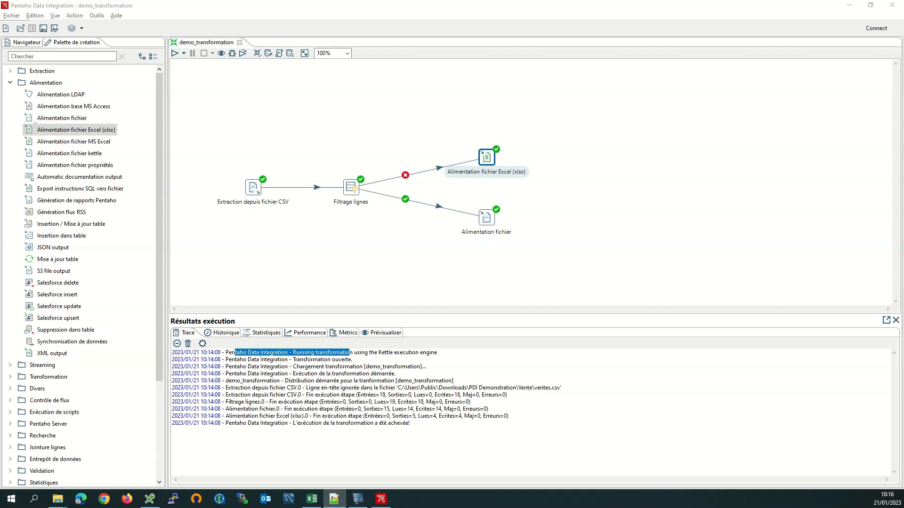